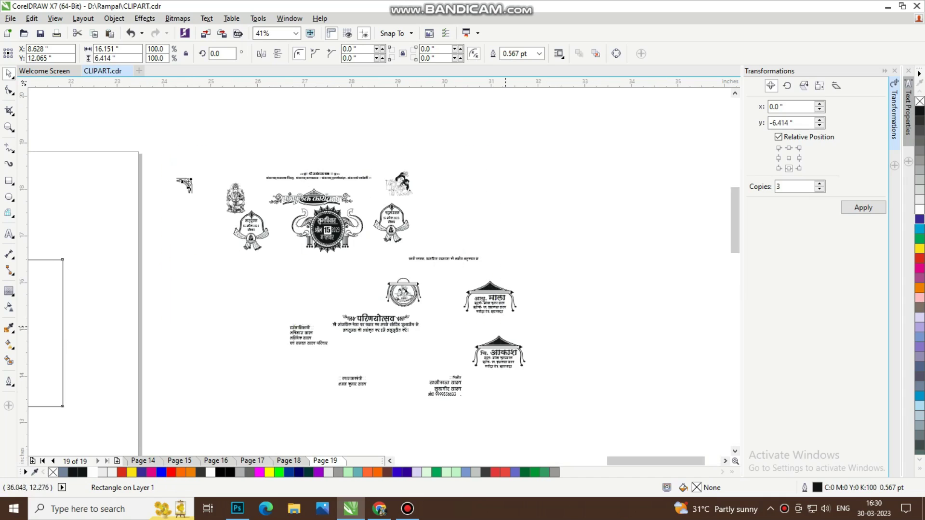
Add the artistic text "Design Material" in Arial 24 pt in the empty area below the elephant emblem and enlarge it.
scroll(359, 244, up, 2)
drag(296, 221, 592, 354)
key(F3)
key(F3)
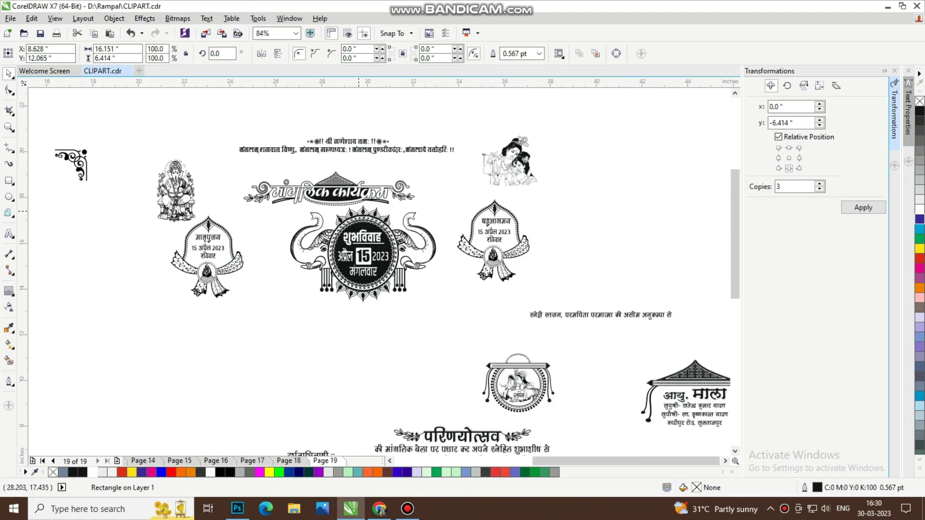
key(F2)
drag(171, 222, 513, 331)
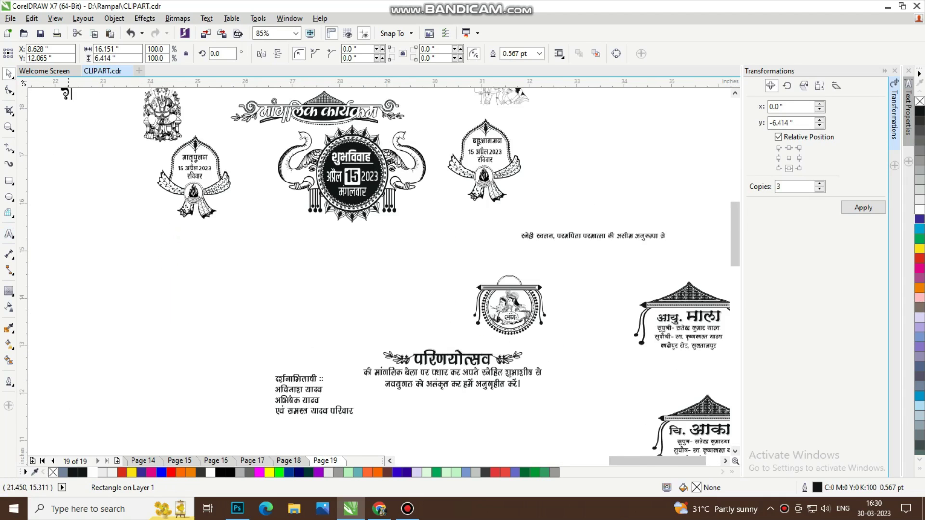
key(F8)
click(248, 296)
text(Design Material)
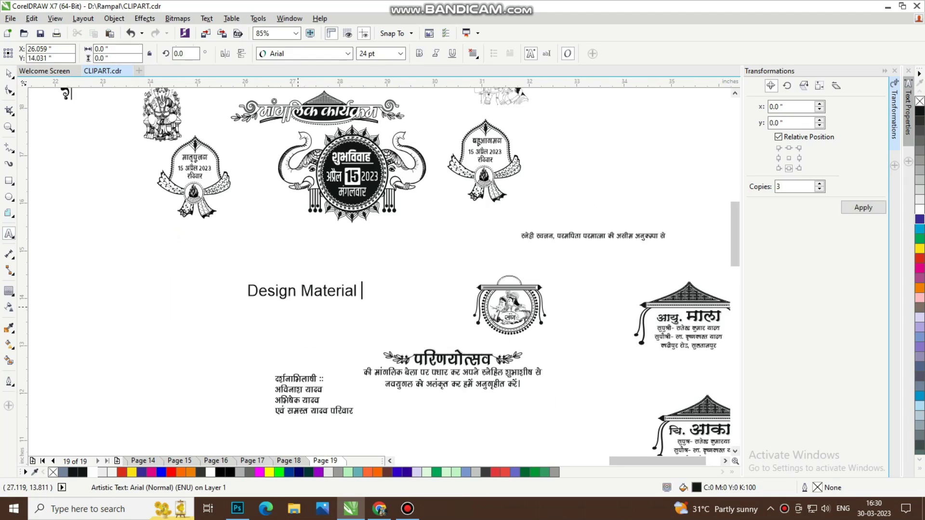
key(ctrl+space)
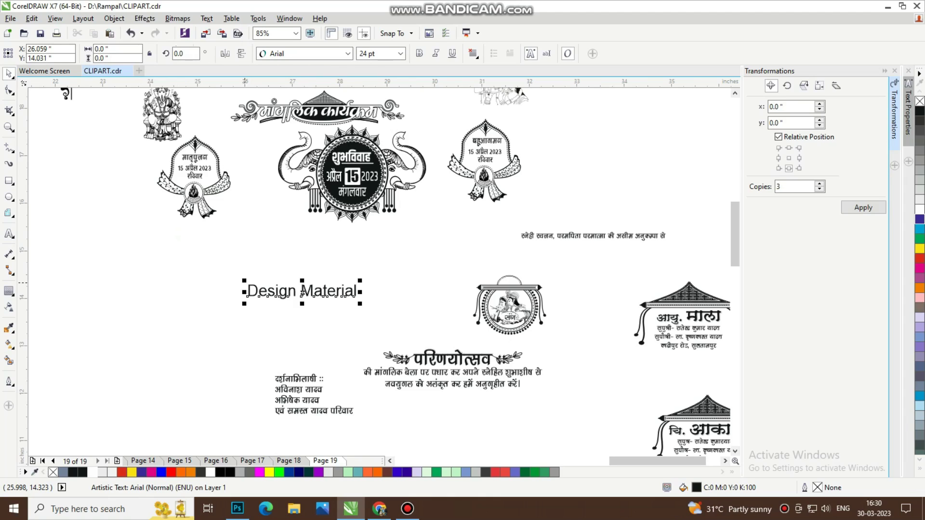
drag(244, 280, 144, 267)
click(317, 266)
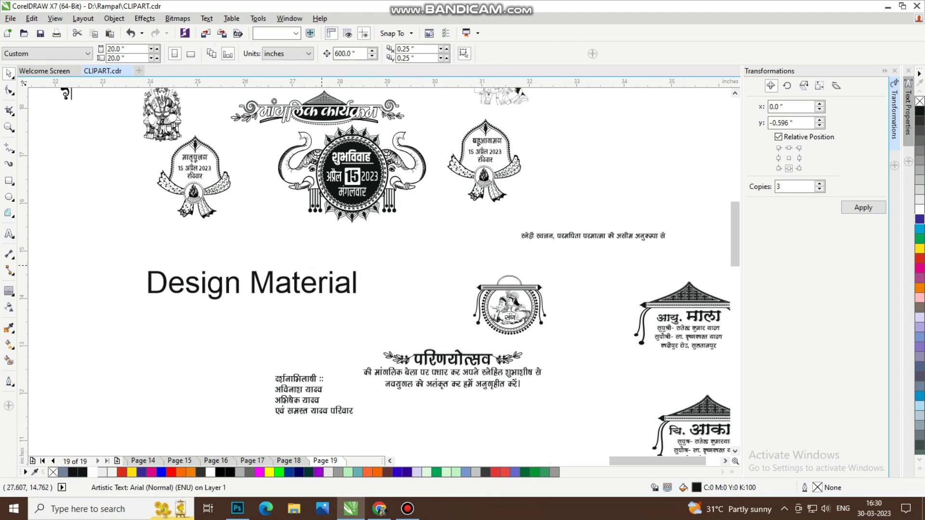
Delete the "Design Material" text.
click(253, 285)
drag(252, 285, 297, 259)
key(Delete)
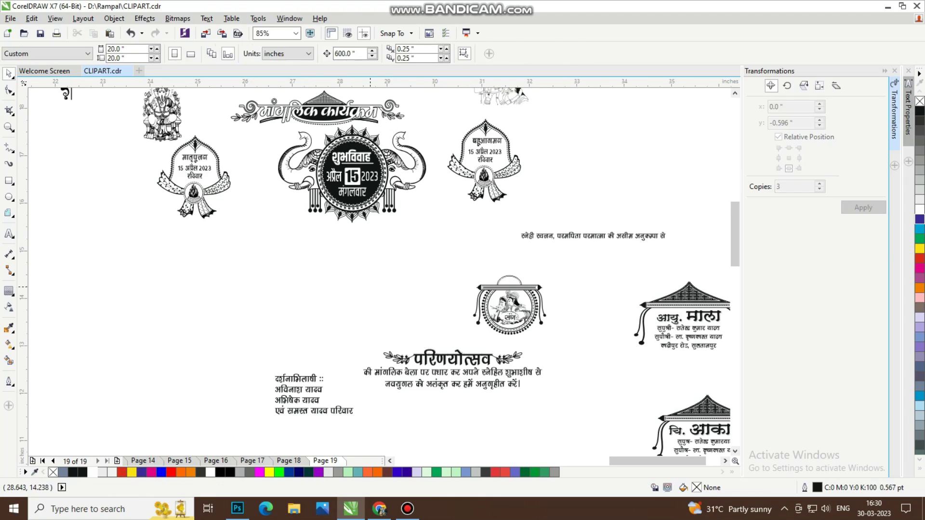
Resize the large rectangle on the page to 7 inches wide and 3 inches high.
scroll(302, 280, down, 3)
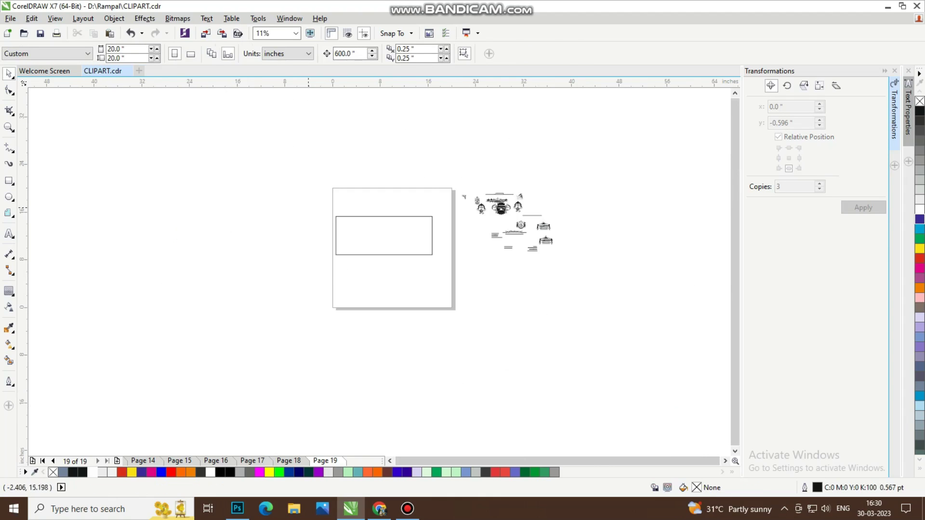
scroll(427, 226, up, 3)
click(442, 225)
click(116, 49)
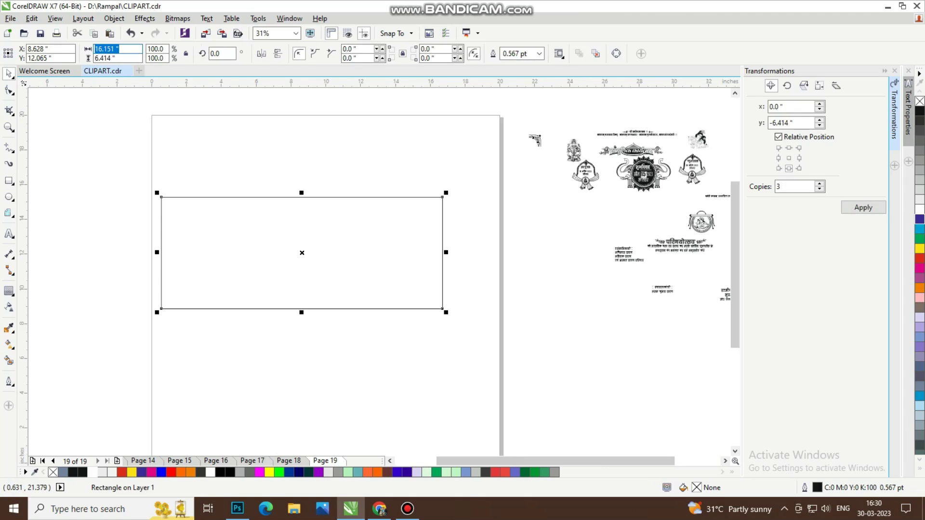
text(7)
key(Tab)
text(3)
key(Return)
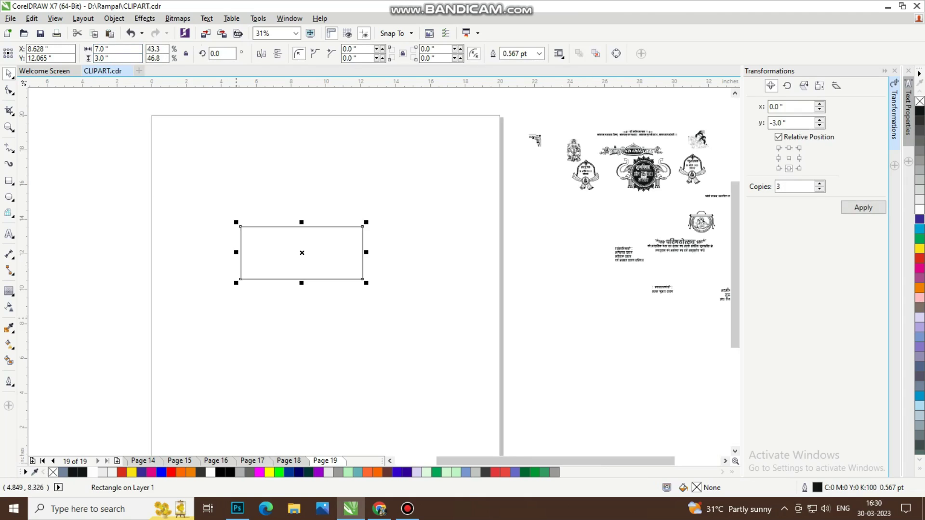
Move the rectangle up and to the right, centring it at about X 11.09, Y 13.53 inches.
key(Delete)
key(ctrl+z)
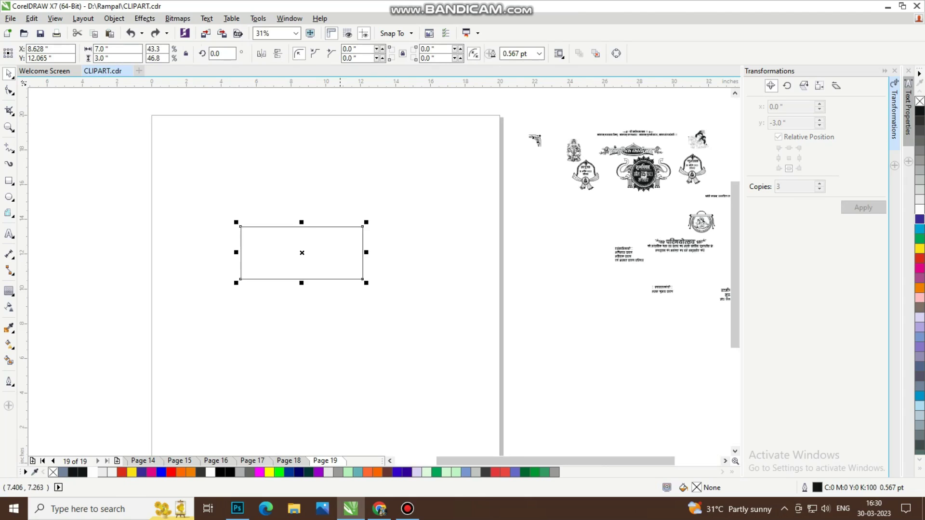
drag(302, 250, 344, 227)
key(Escape)
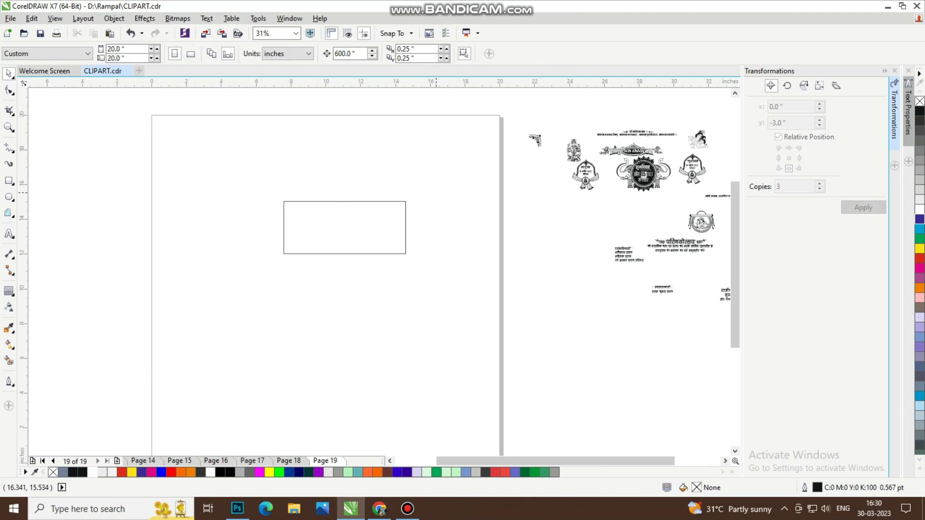
Set the rectangle's outline to 1.5 pt, placed behind the fill and scaled with the object.
key(Tab)
key(F12)
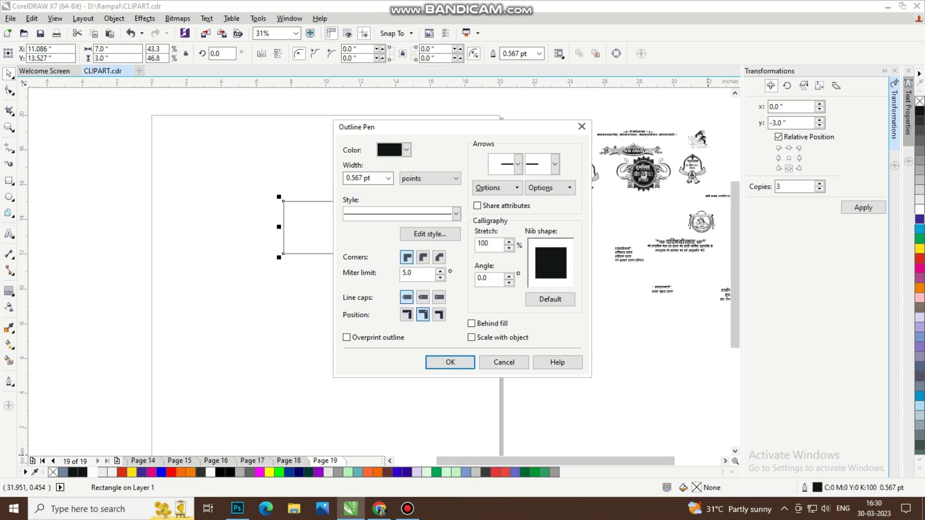
key(alt+Down)
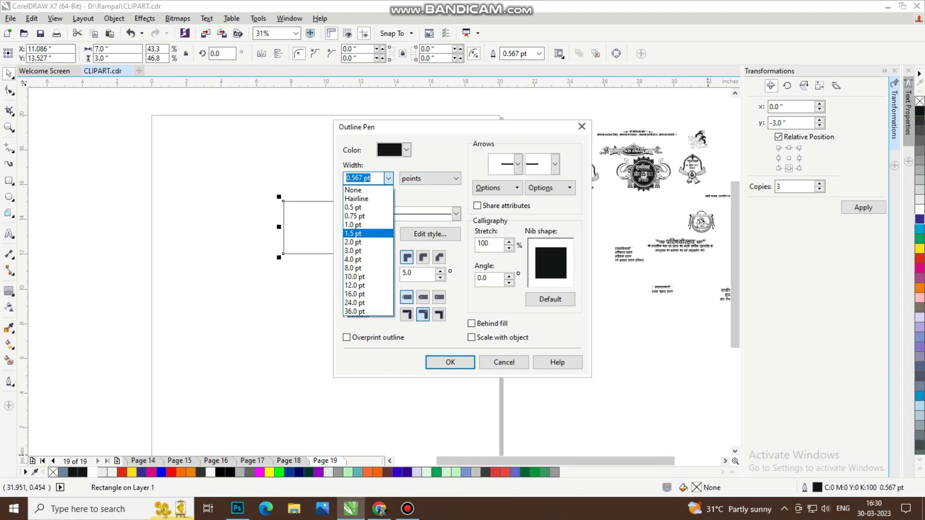
key(Return)
click(472, 324)
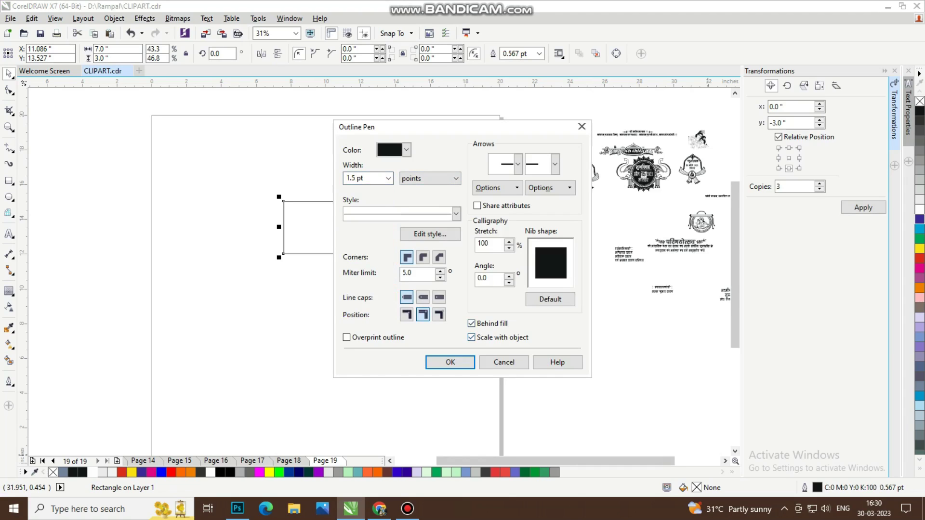
key(Return)
key(shift+F2)
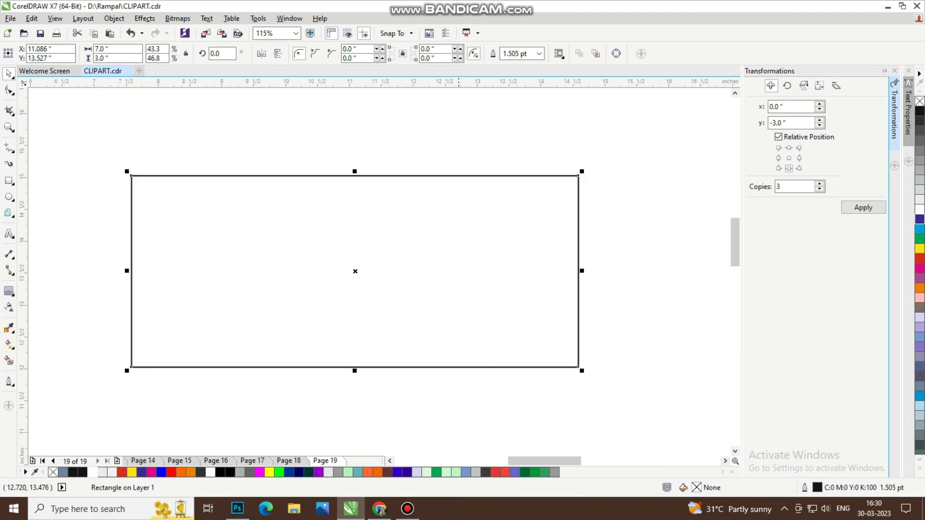
Thicken the rectangle's outline to 2 pt and finally to 3 pt.
key(F12)
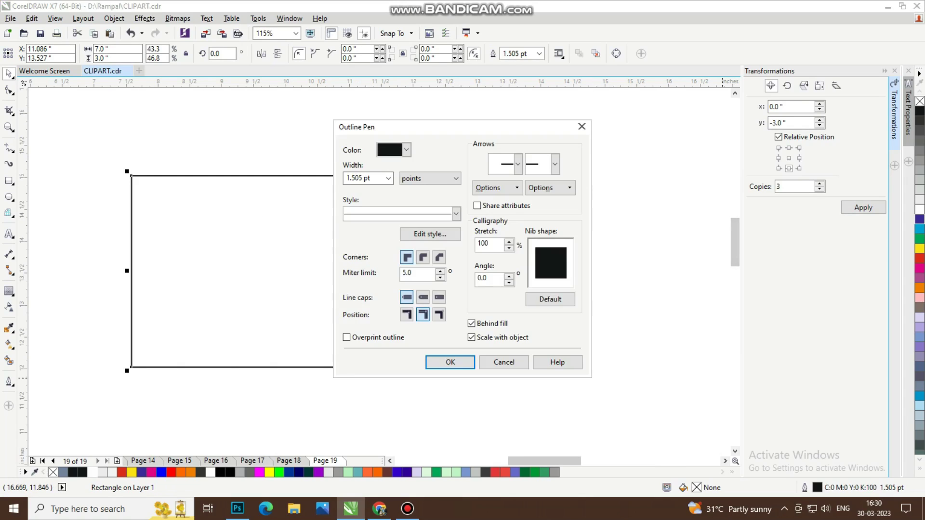
text(2)
key(Return)
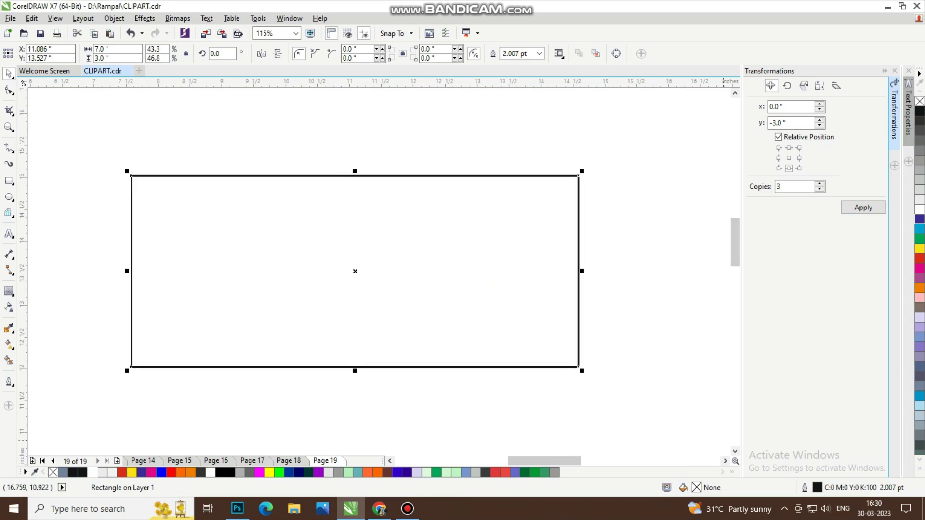
key(F12)
text(3)
key(Return)
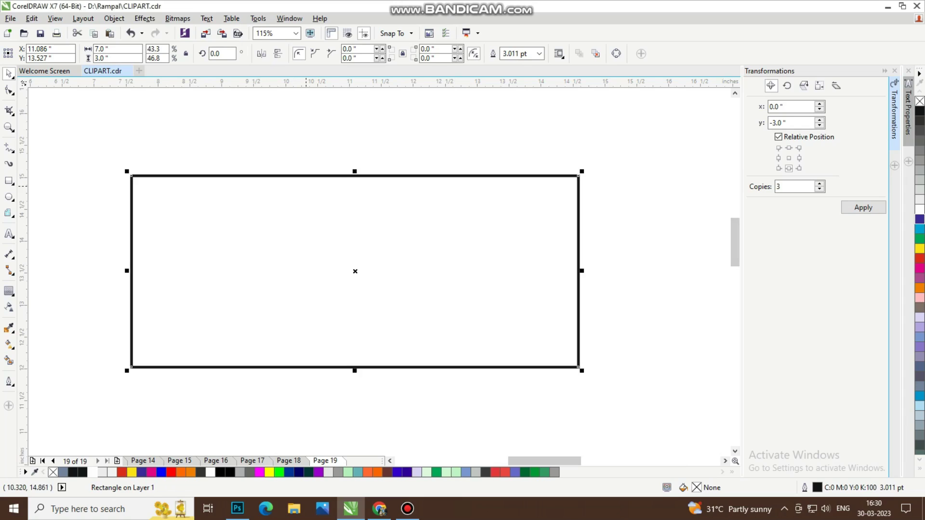
Add a one-step outside contour to the rectangle with an offset of about 0.042 inches and break the contour group apart.
drag(201, 212, 200, 212)
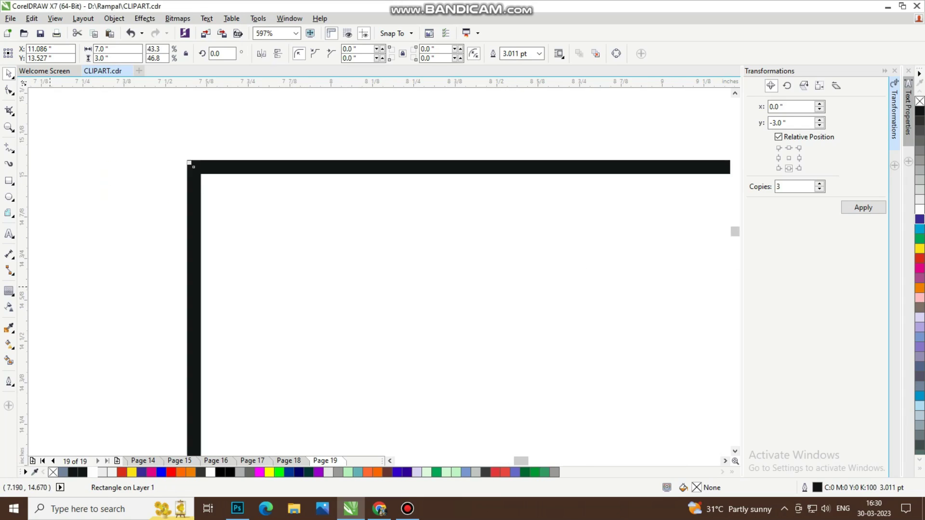
click(9, 291)
drag(189, 168, 179, 152)
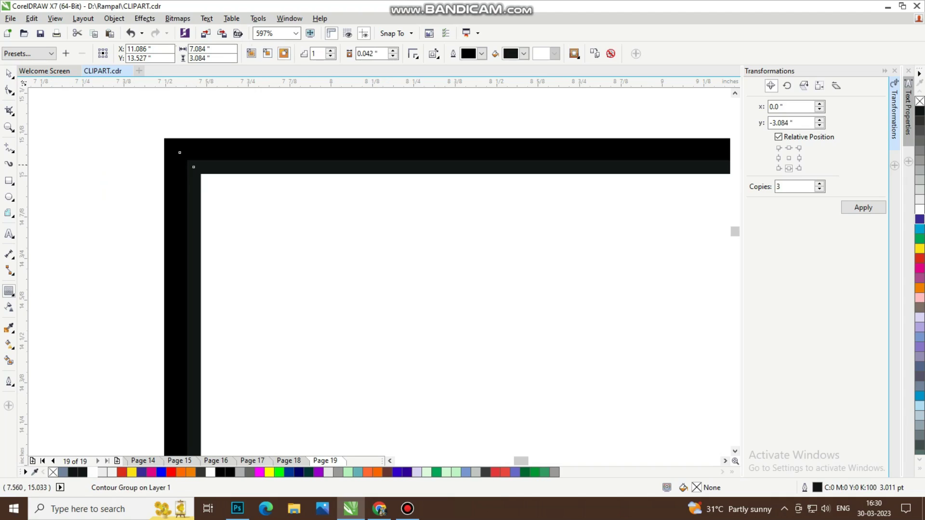
key(space)
right_click(340, 147)
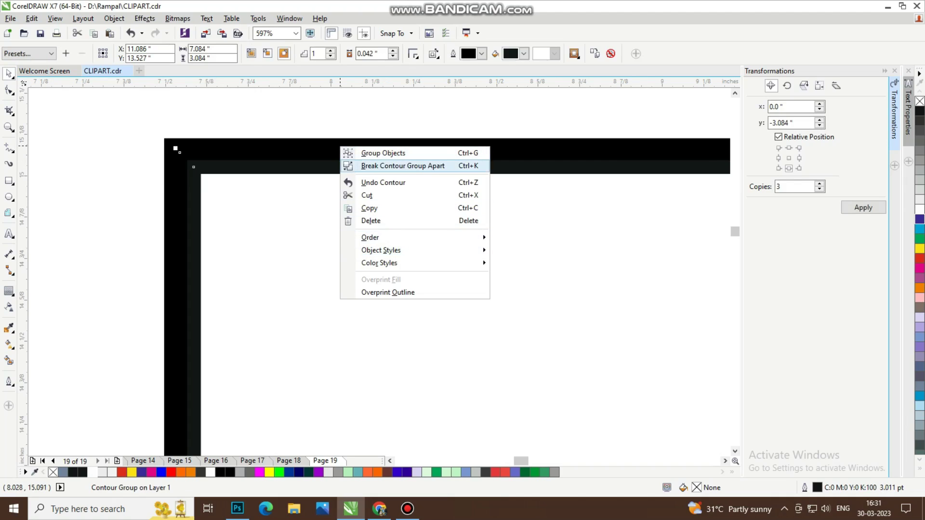
click(403, 166)
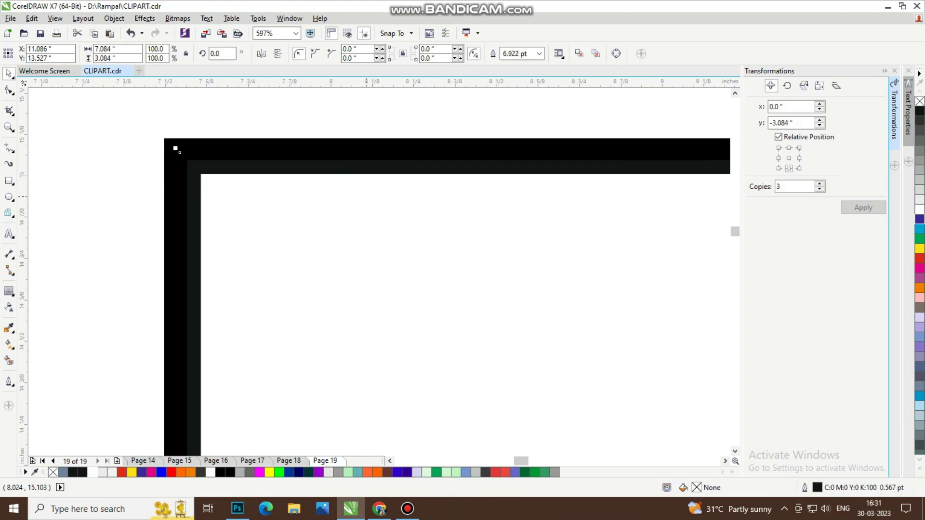
Give the separated outer contour rectangle a dashed outline style with square blocks.
key(F12)
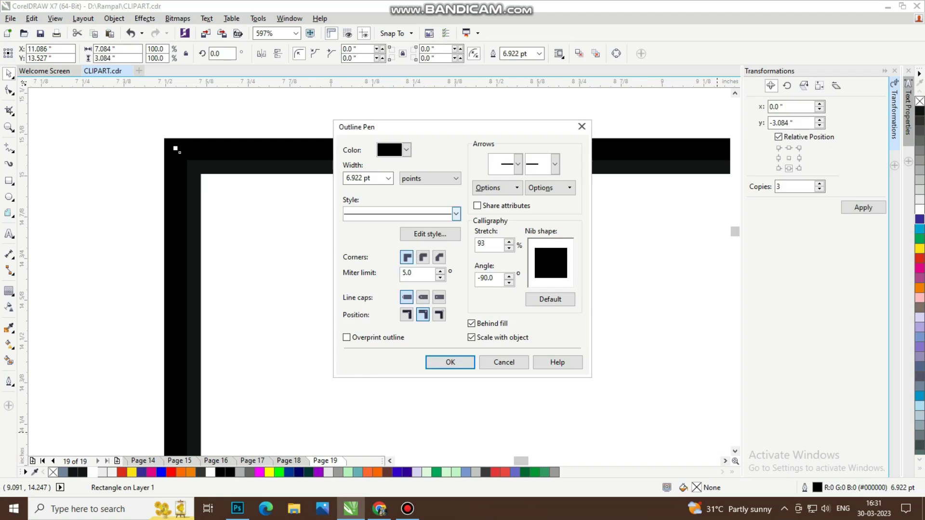
click(456, 213)
click(397, 313)
click(449, 363)
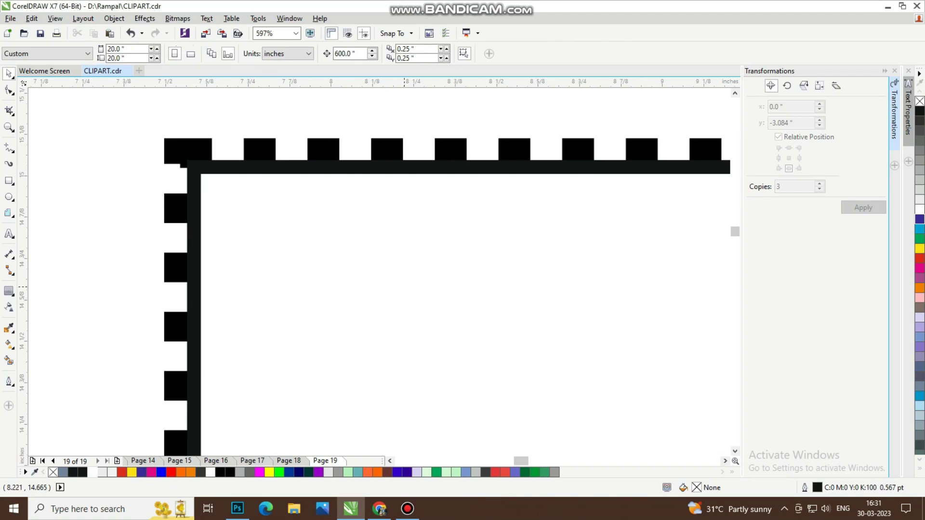
Move the corner ornament from beside the page into the frame and align it to the inner rectangle's top and right edges.
key(F4)
scroll(413, 253, down, 3)
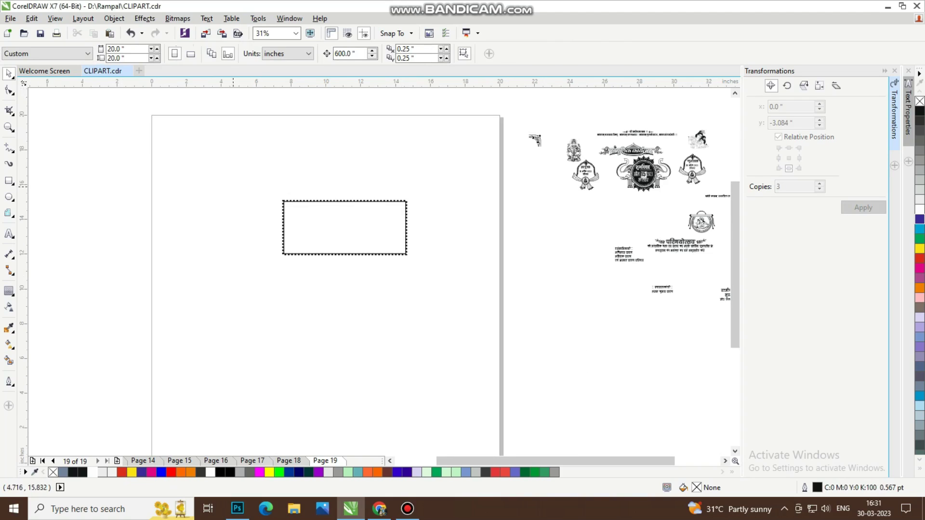
key(F4)
key(F3)
key(F4)
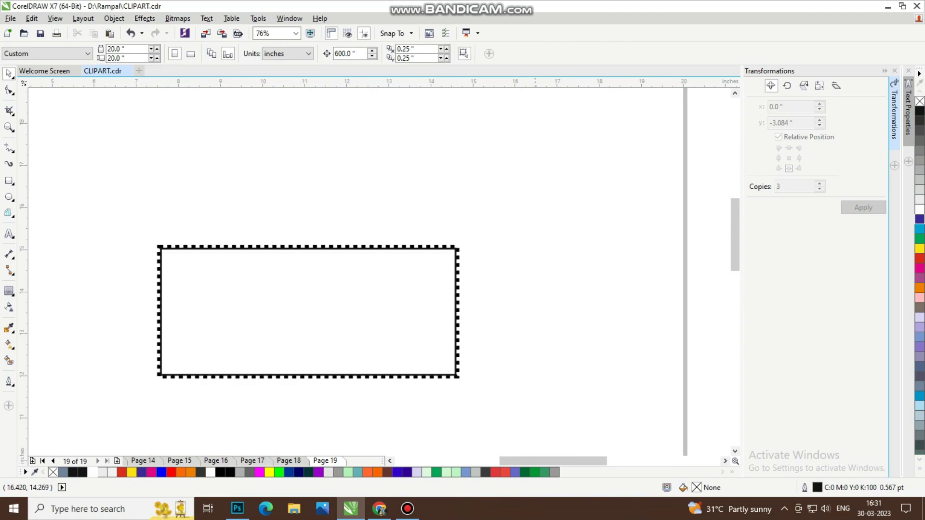
key(F3)
click(535, 140)
drag(535, 140, 385, 215)
scroll(388, 215, up, 5)
key(t)
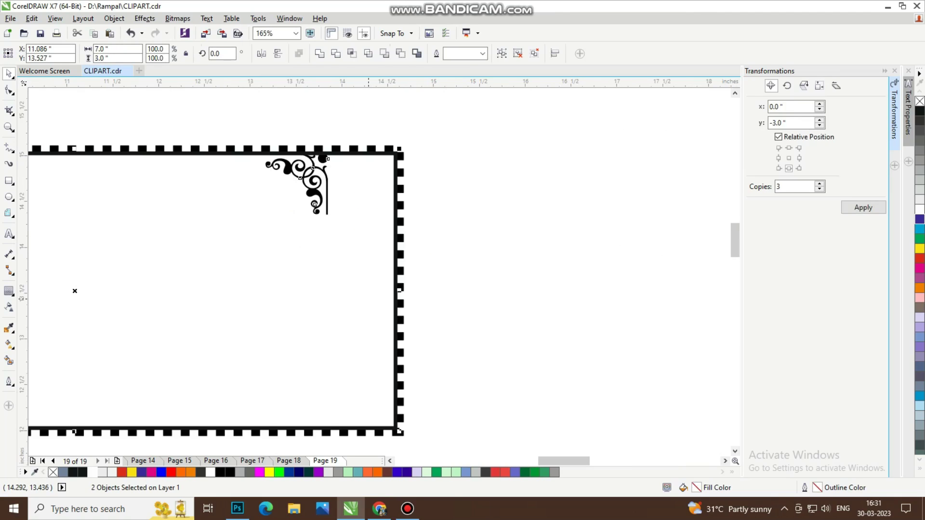
key(r)
click(574, 234)
click(377, 181)
key(F3)
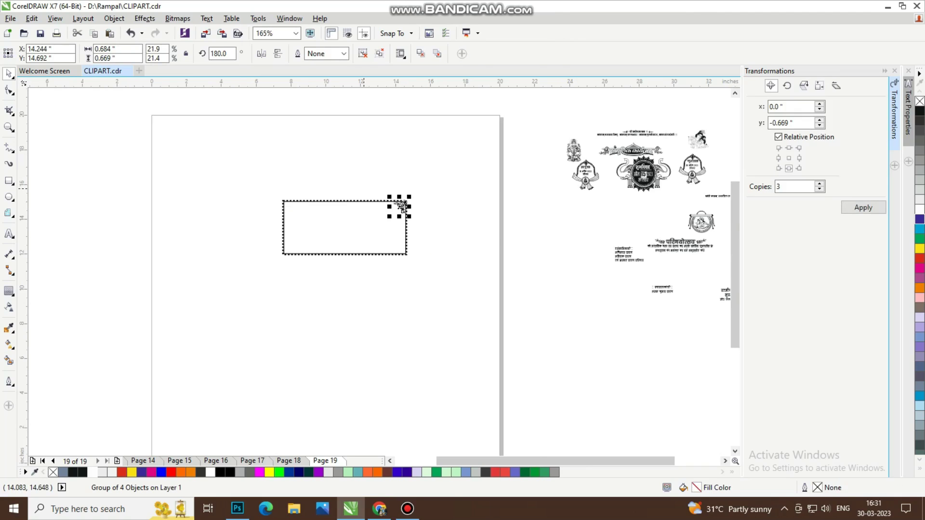
Create a horizontally mirrored copy of the corner ornament and align it to the inner rectangle's left edge.
key(F2)
drag(248, 183, 473, 278)
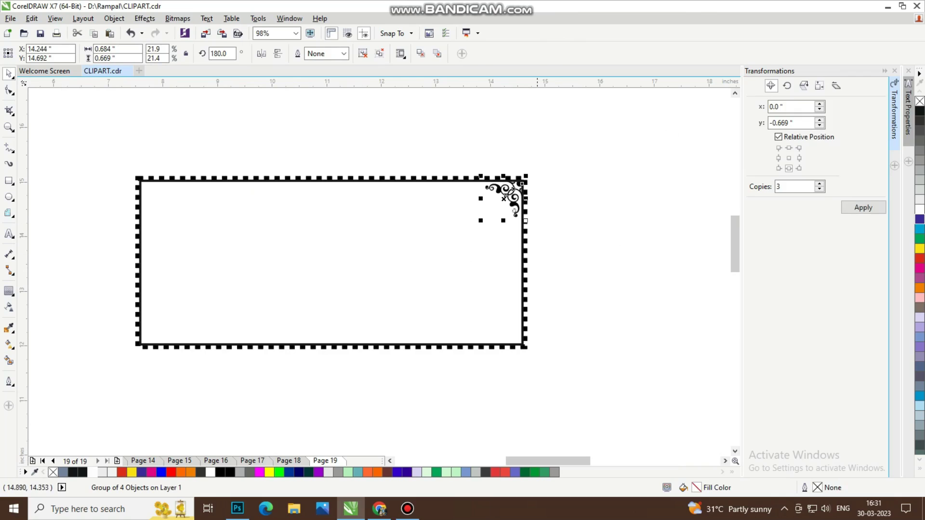
drag(480, 198, 446, 198)
shift+click(330, 262)
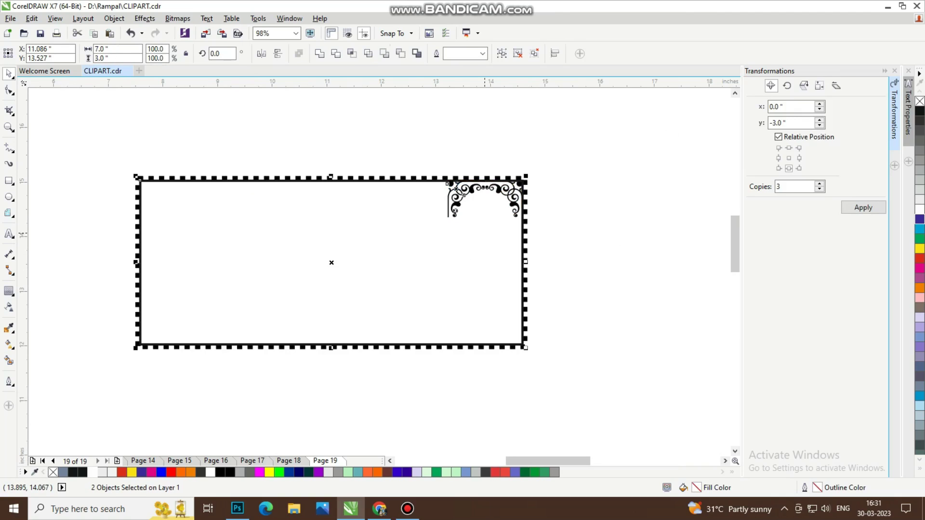
key(l)
Create vertically mirrored copies of both top corner ornaments and align them to the inner rectangle's bottom edge.
drag(560, 149, 115, 261)
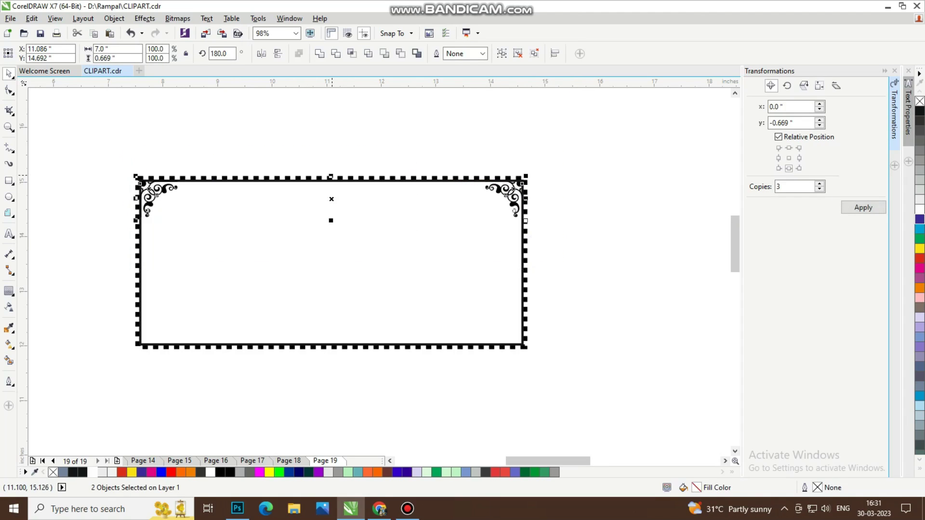
drag(332, 178, 337, 226)
shift+click(337, 291)
key(b)
click(378, 390)
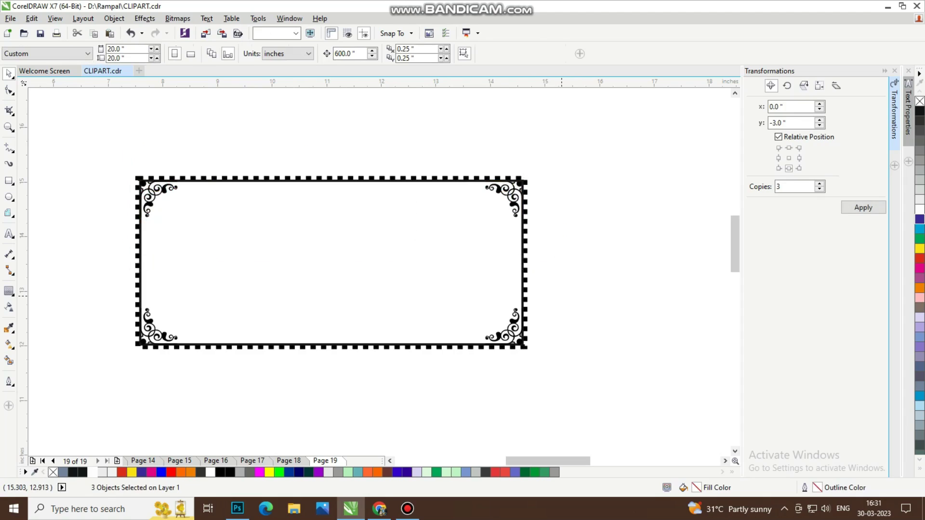
scroll(412, 290, down, 3)
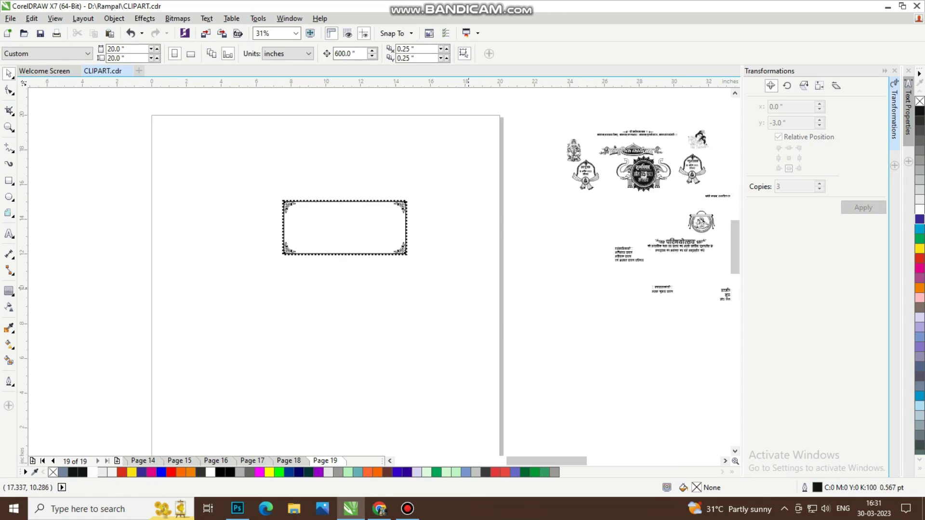
scroll(346, 222, up, 3)
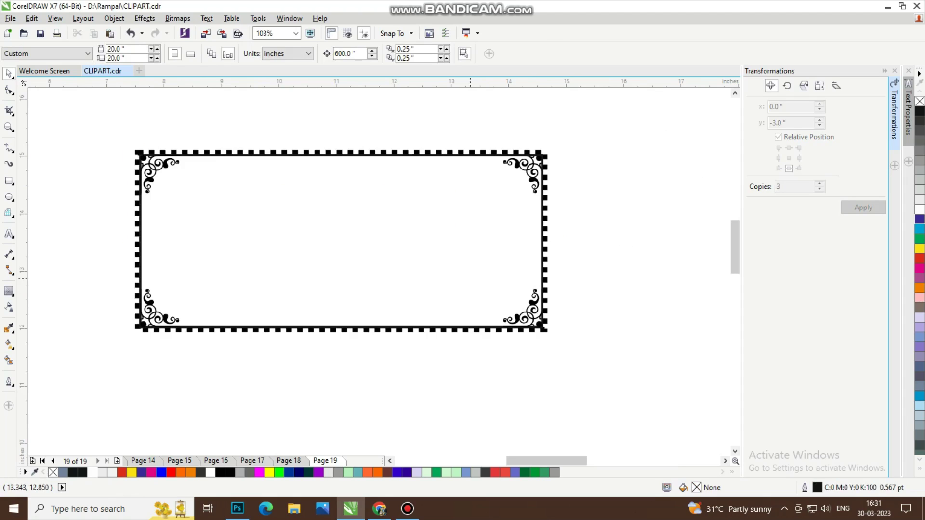
scroll(484, 245, down, 3)
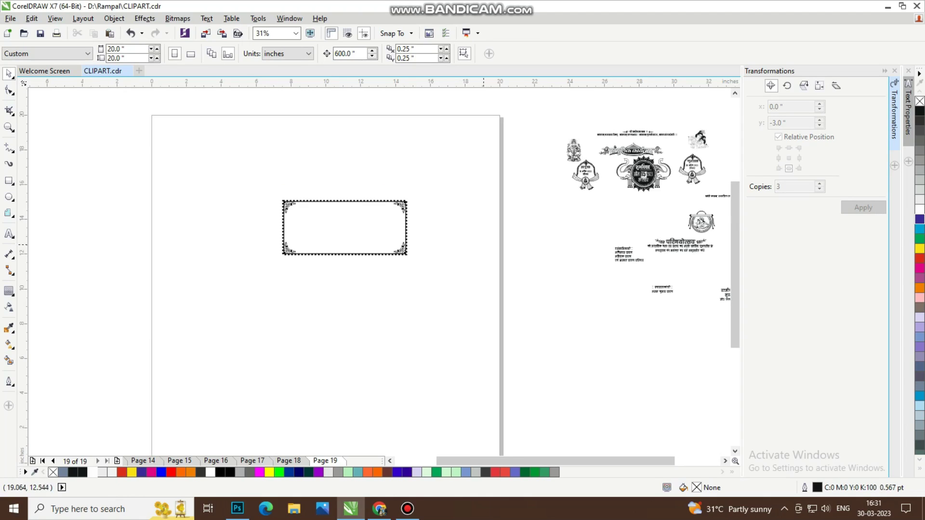
Move the two-line Hindi invocation text into the frame, centre it near the upper edge and shrink it to about 4.18 inches wide.
drag(636, 135, 346, 211)
key(Escape)
scroll(353, 213, up, 3)
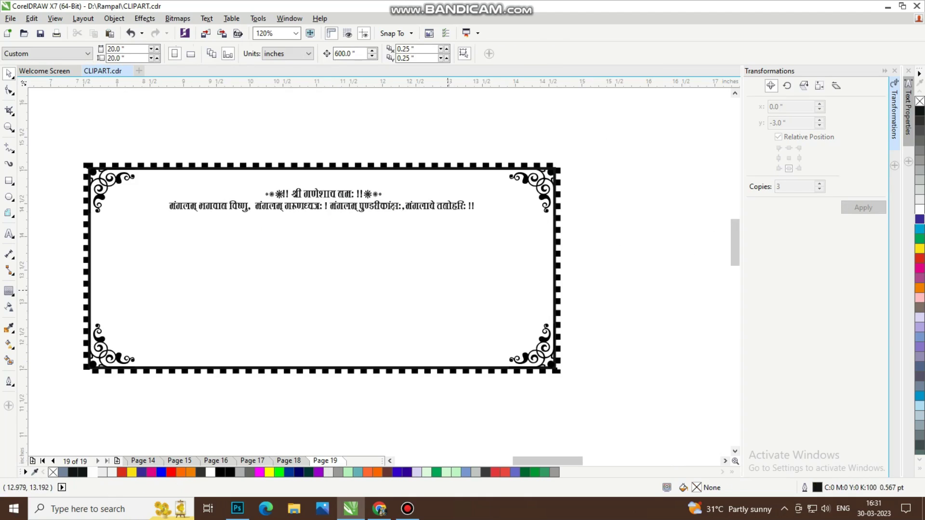
click(373, 206)
drag(373, 200, 375, 192)
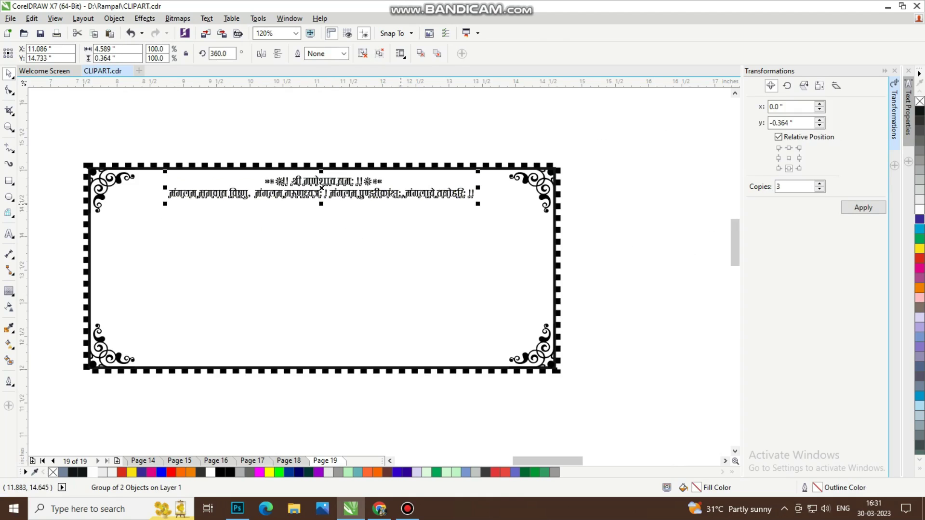
key(Escape)
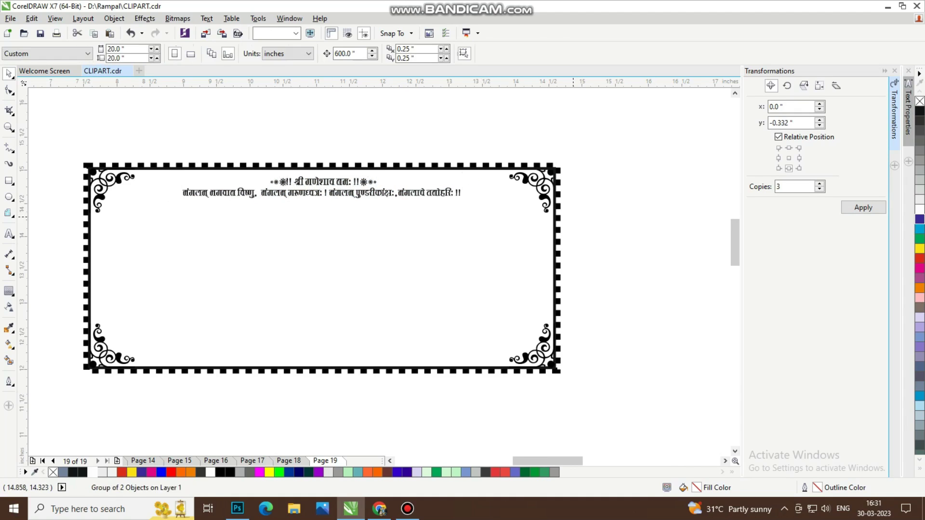
Move the मांगलिक कार्यक्रम title artwork from beside the page into the frame and centre it horizontally below the invocation text.
scroll(539, 212, down, 6)
drag(631, 151, 344, 221)
shift+click(344, 202)
key(Escape)
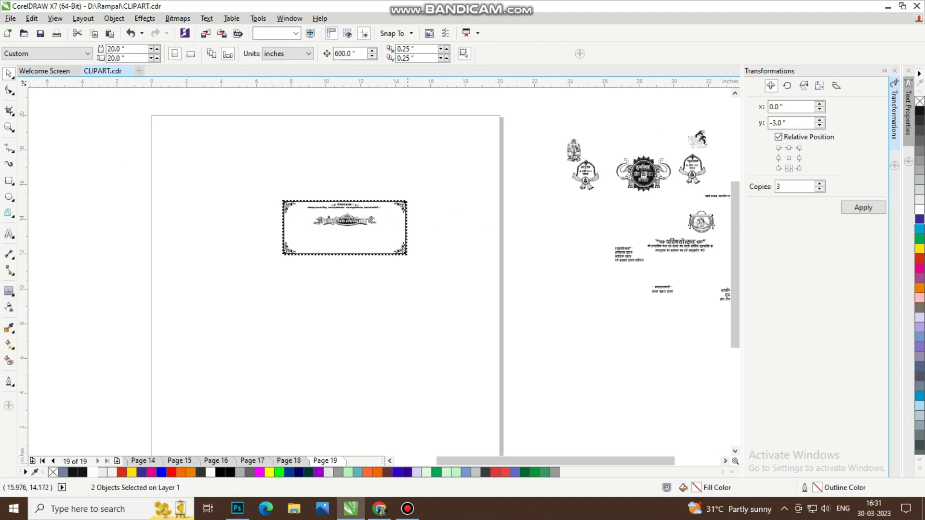
Raise the मांगलिक कार्यक्रम title close beneath the invocation text, keeping it centred on the frame.
scroll(357, 224, up, 5)
click(356, 224)
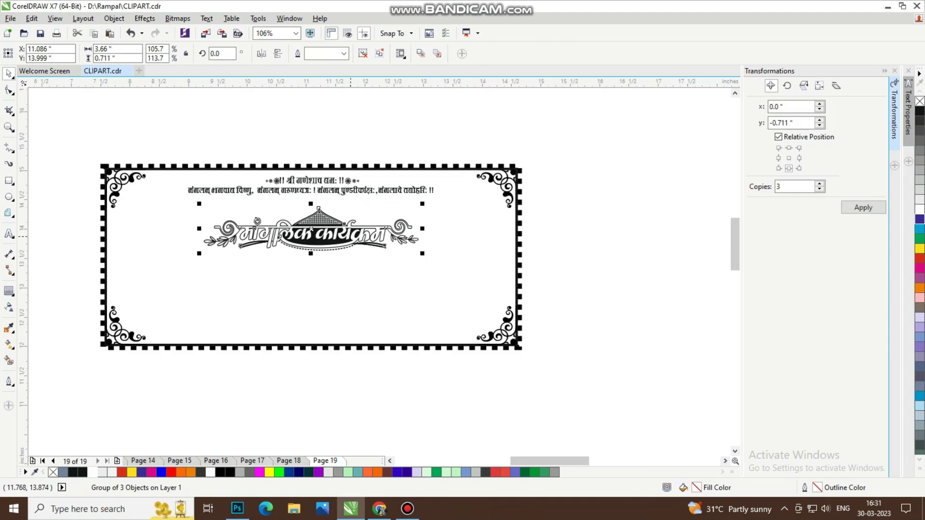
scroll(289, 199, up, 4)
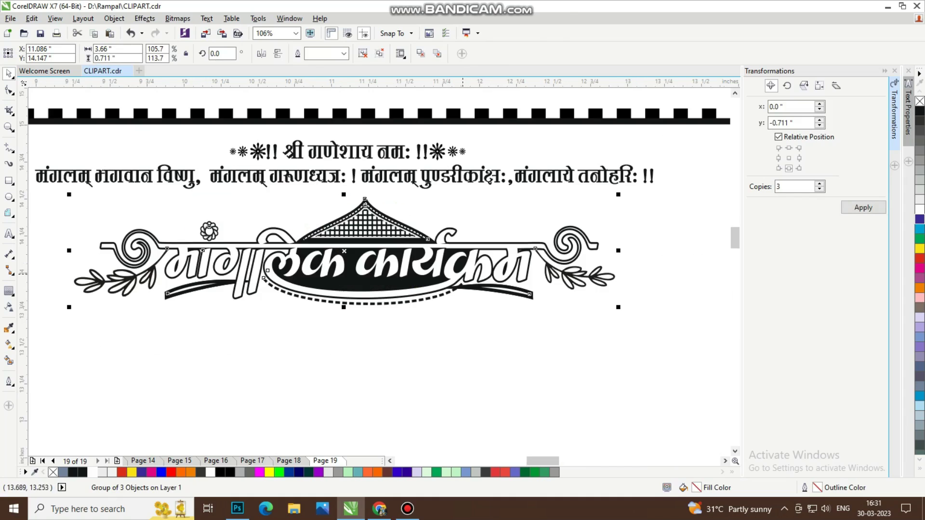
drag(433, 255, 433, 245)
key(ctrl+a)
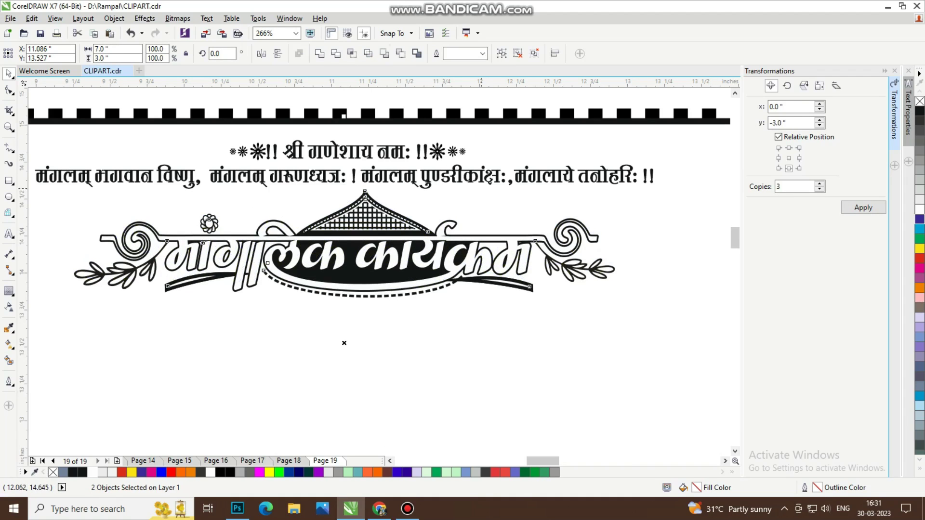
scroll(442, 198, down, 3)
key(Escape)
Move the Ganesha illustration from beside the page into the frame's upper left corner, beside the title and ornament.
scroll(434, 192, down, 3)
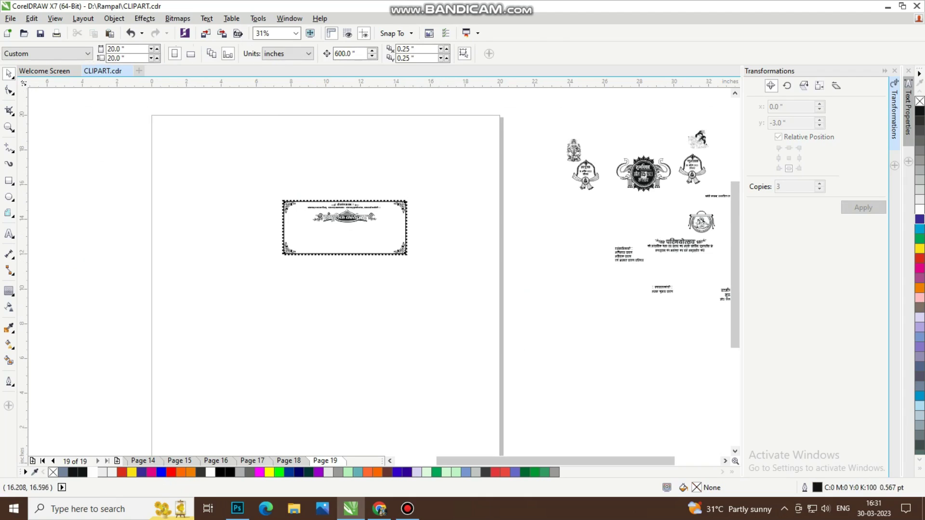
drag(568, 154, 302, 214)
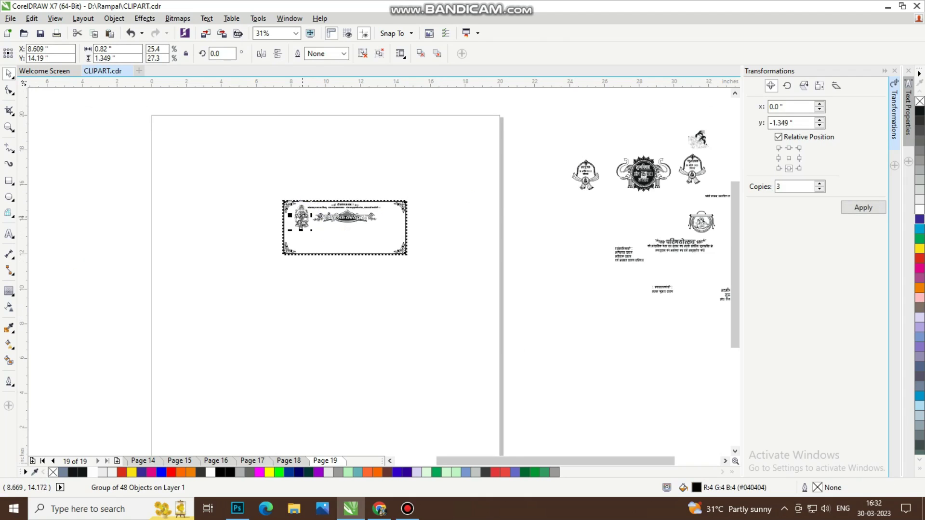
scroll(268, 197, up, 5)
key(Tab)
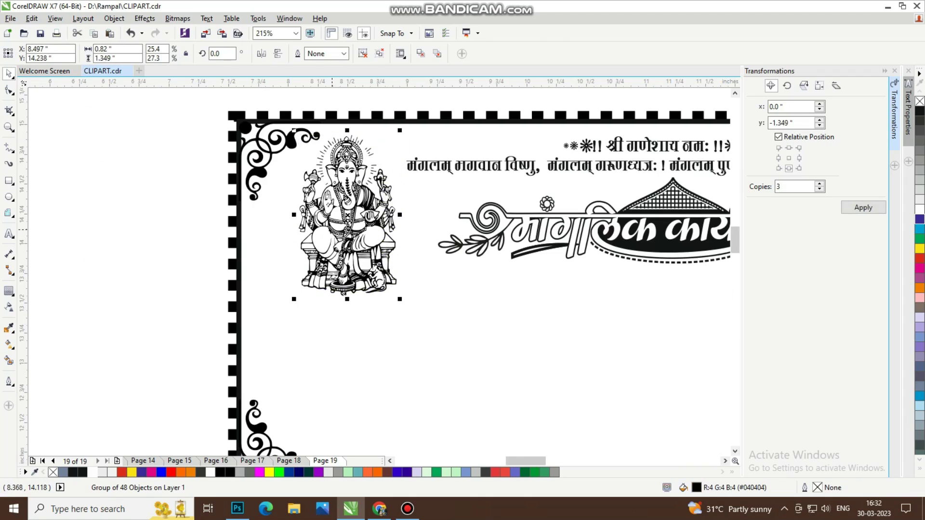
key(Tab)
key(Tab)
key(Tab)
key(Tab)
key(Tab)
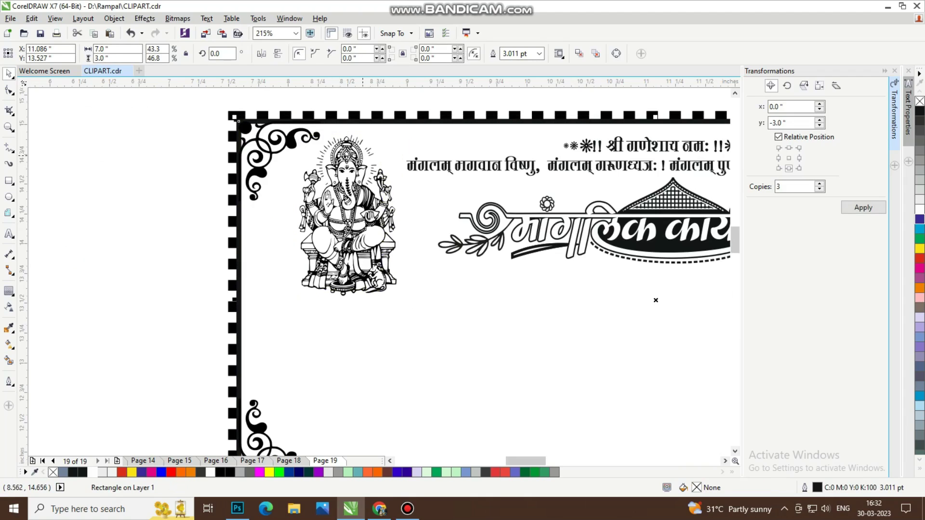
drag(358, 173, 358, 168)
Move the Radha-Krishna illustration from beside the page into the frame's upper right corner, next to the title.
key(F3)
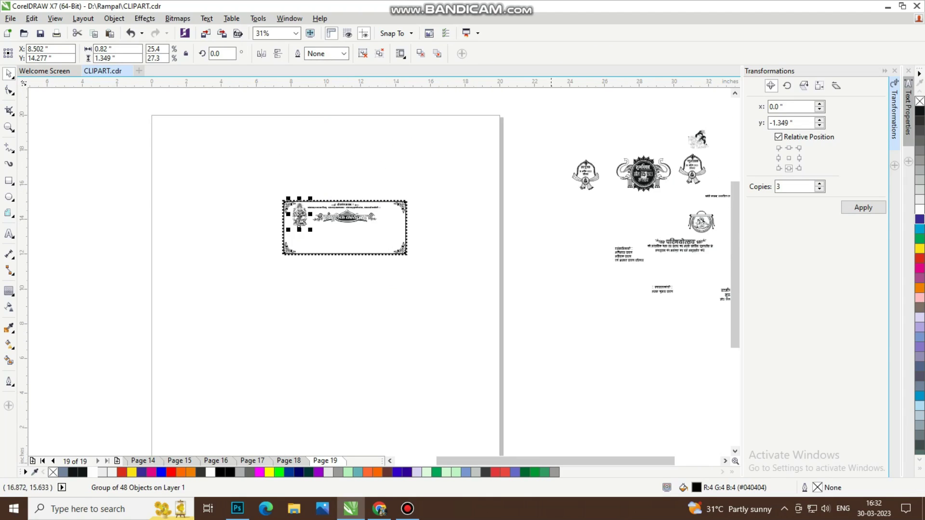
drag(708, 138, 376, 207)
click(432, 220)
scroll(393, 214, up, 5)
key(ctrl+z)
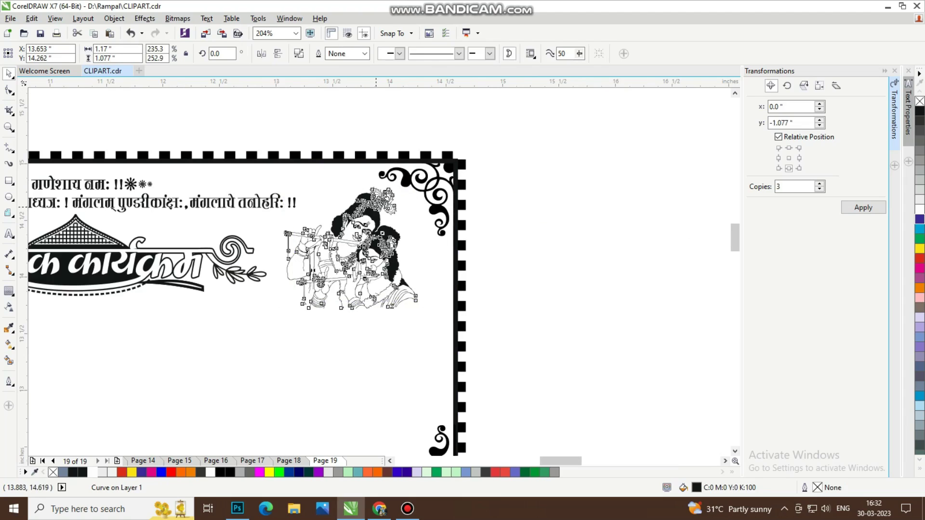
key(Escape)
Move the शुभविवाह elephant medallion below the title, centre it horizontally in the frame and scale it to about 2.68 x 1.77 inches.
scroll(376, 207, down, 5)
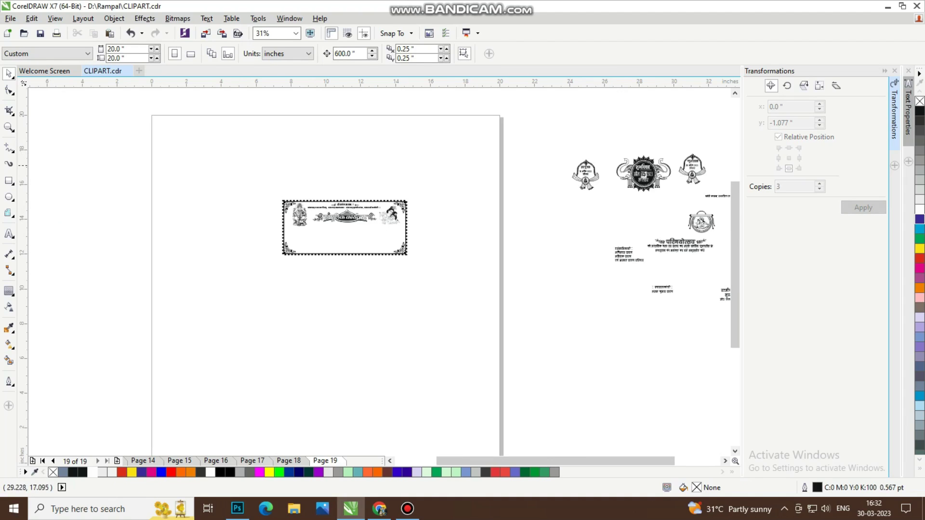
drag(643, 174, 344, 237)
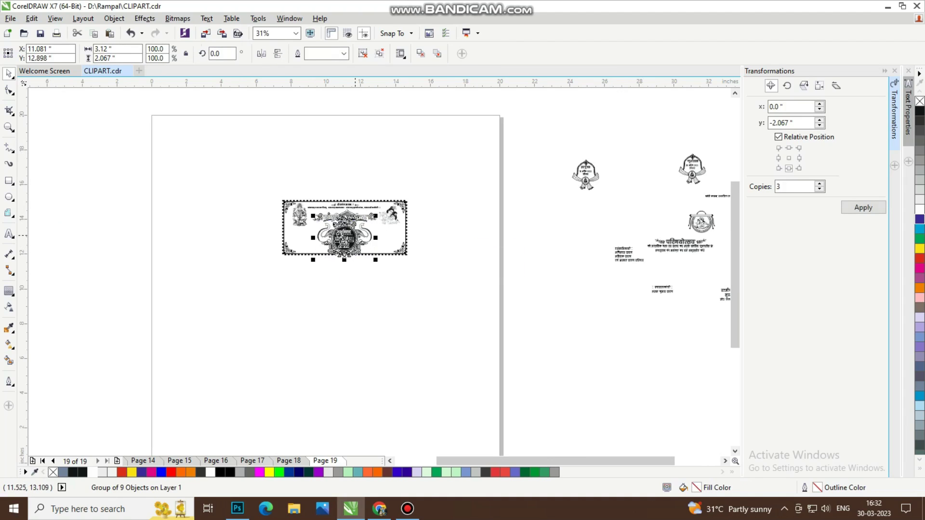
scroll(353, 235, up, 3)
shift+click(493, 262)
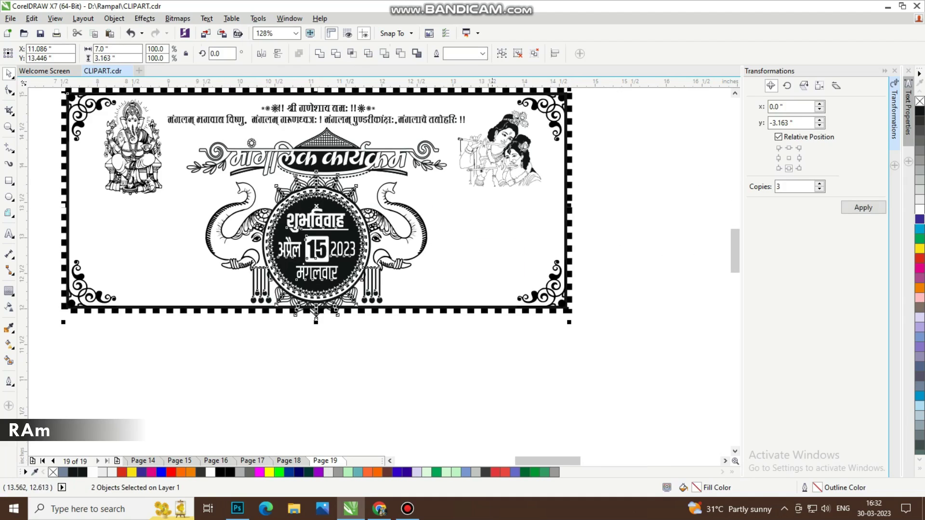
key(Escape)
click(312, 248)
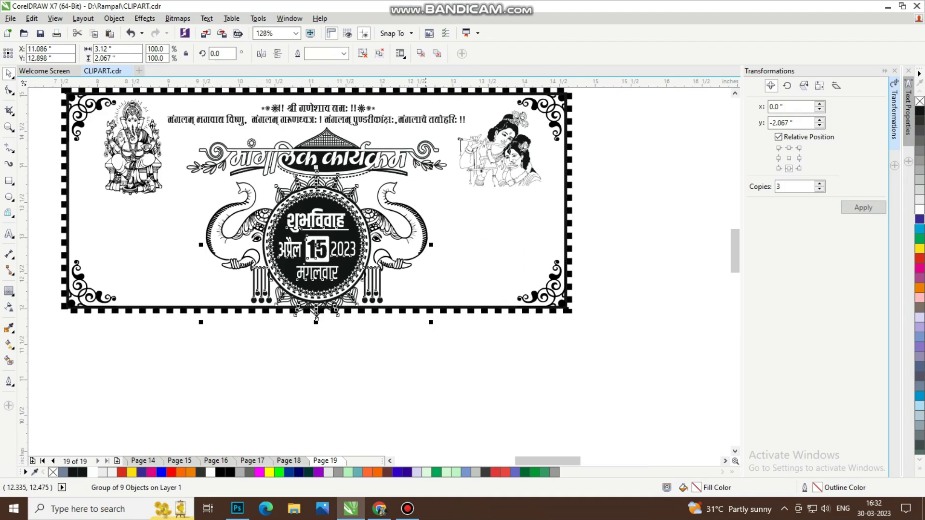
drag(431, 322, 429, 314)
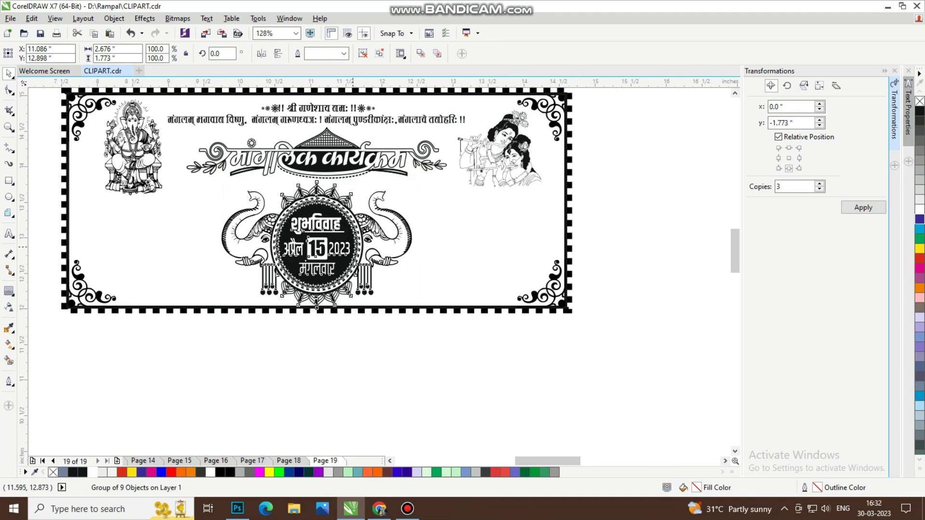
Nudge the invocation text, the title and the elephant medallion slightly upward within the frame.
click(360, 116)
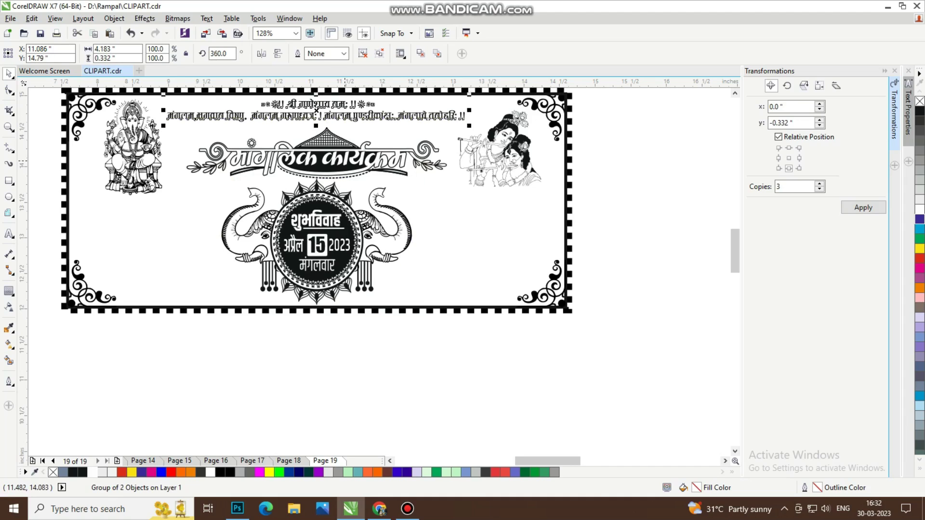
click(332, 158)
key(Escape)
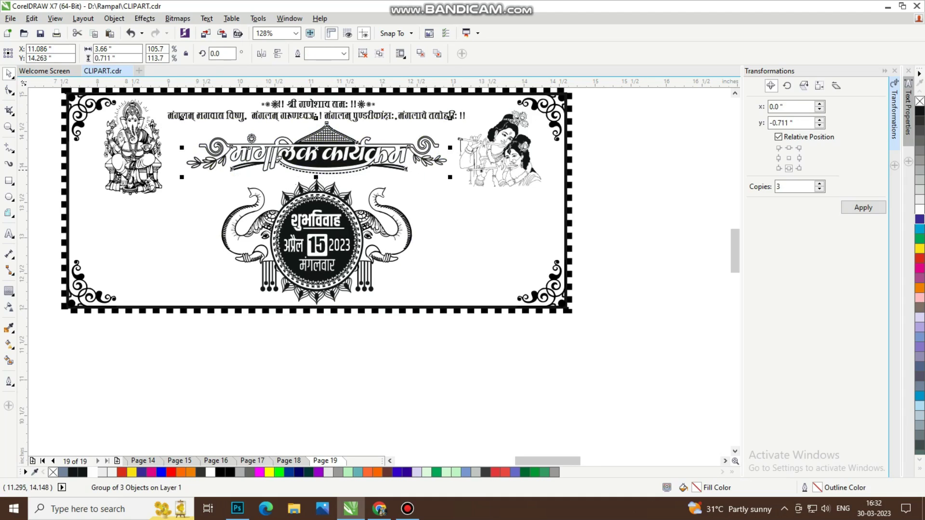
scroll(304, 227, up, 3)
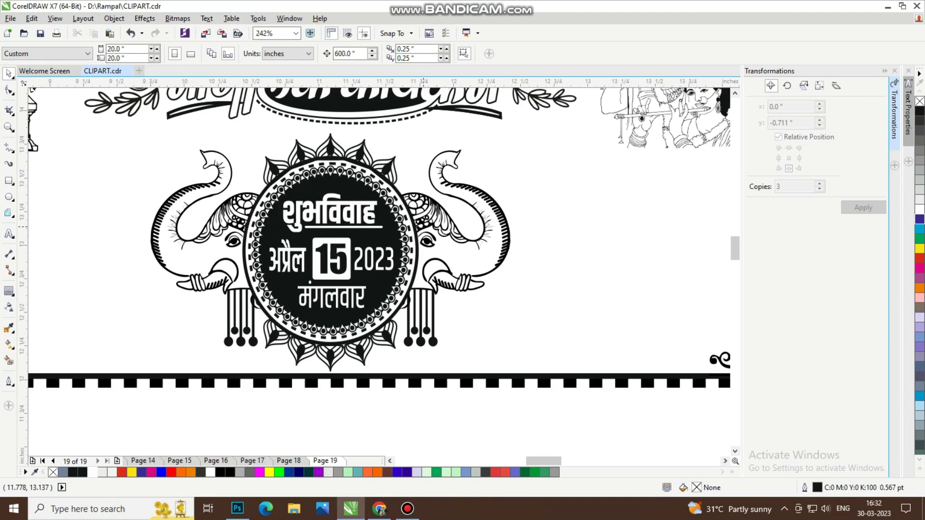
drag(424, 225, 424, 219)
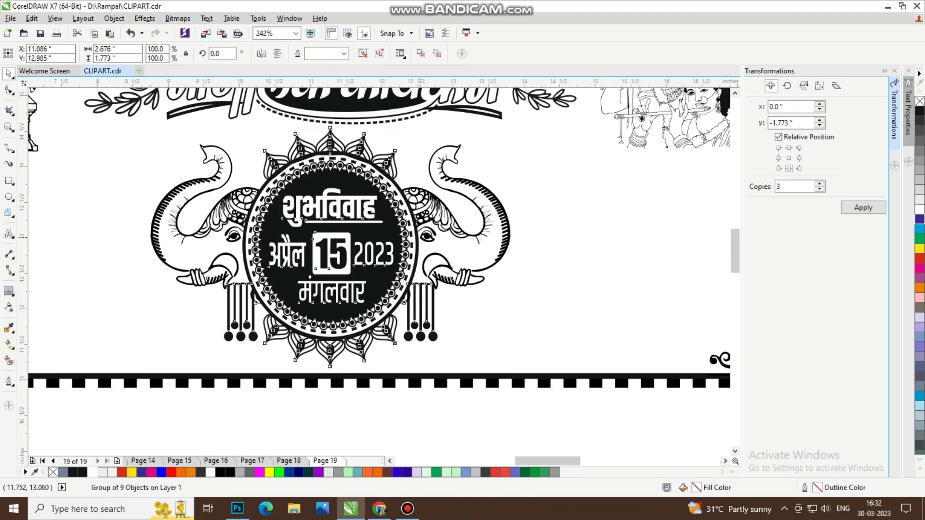
Move the मातृपूजन bell ornament into the frame's lower left area beside the medallion and reduce its height to about 1.63 inches.
scroll(424, 219, down, 4)
click(587, 187)
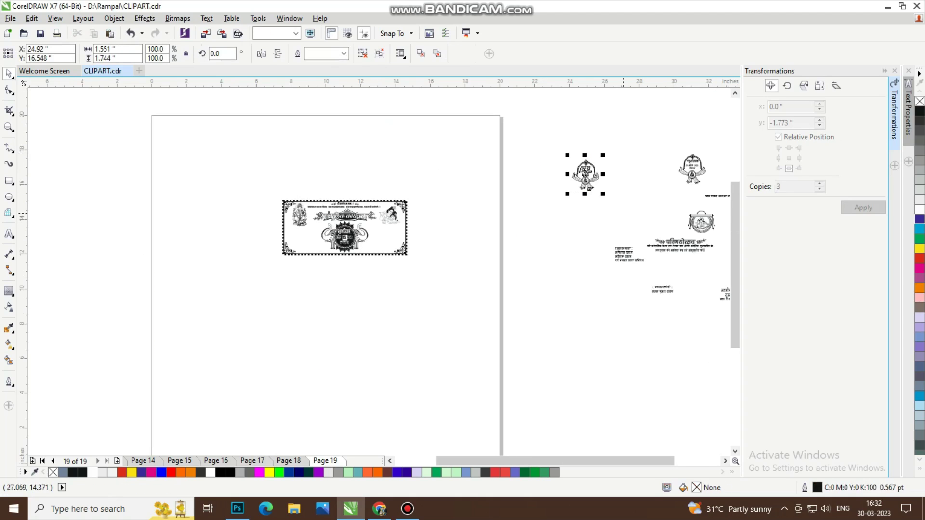
drag(587, 187, 315, 245)
scroll(310, 253, up, 3)
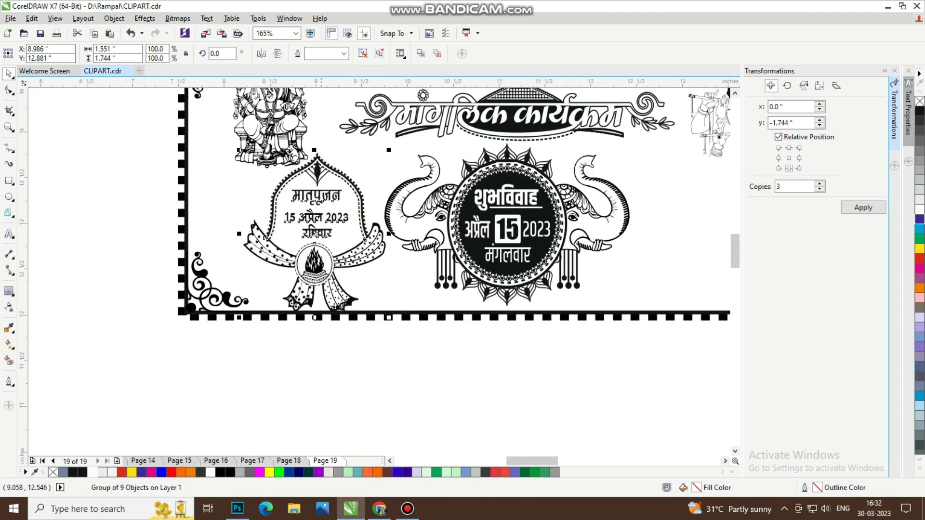
click(323, 313)
drag(314, 317, 334, 299)
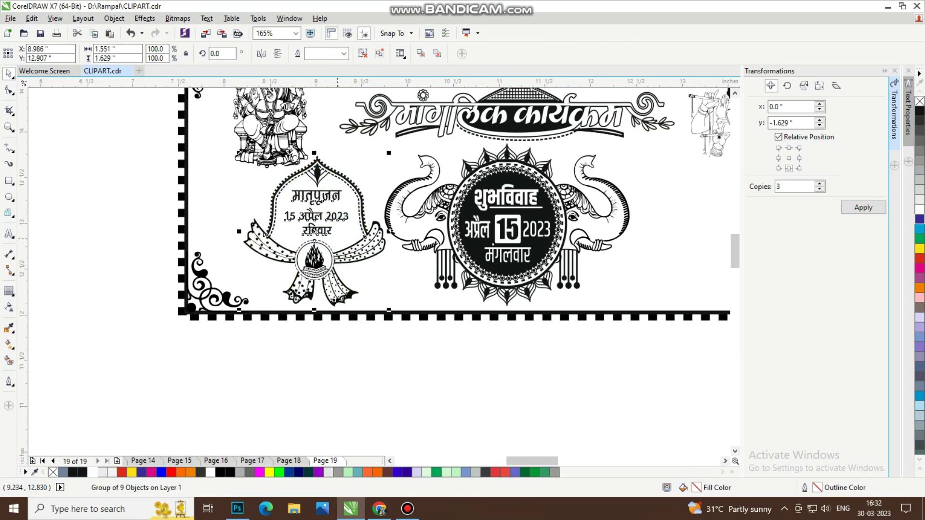
Shorten the Ganesha illustration to clear the bell below it, and shift the मातृपूजन bell slightly left.
scroll(310, 238, down, 5)
scroll(367, 222, up, 4)
click(174, 242)
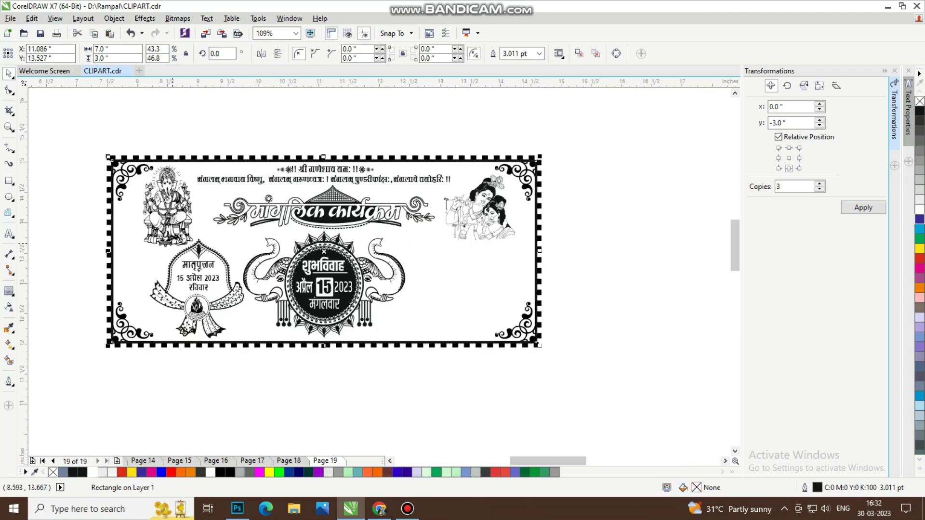
click(171, 241)
mouse_move(166, 250)
mouse_down()
mouse_move(169, 237)
mouse_move(167, 257)
mouse_up()
click(180, 255)
key(Escape)
Move the बहूआगमन bell ornament from beside the page into the frame's lower right area beside the medallion.
scroll(353, 217, down, 4)
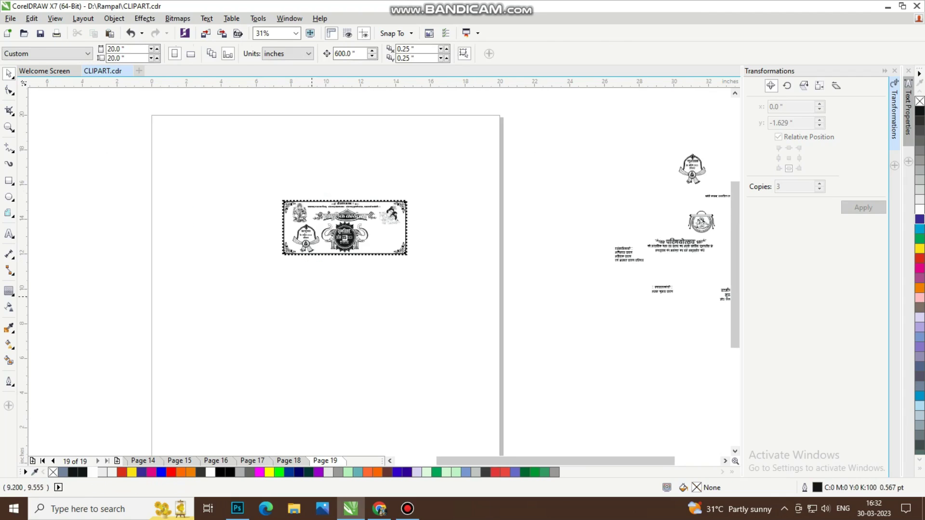
drag(694, 181, 385, 257)
scroll(385, 256, up, 4)
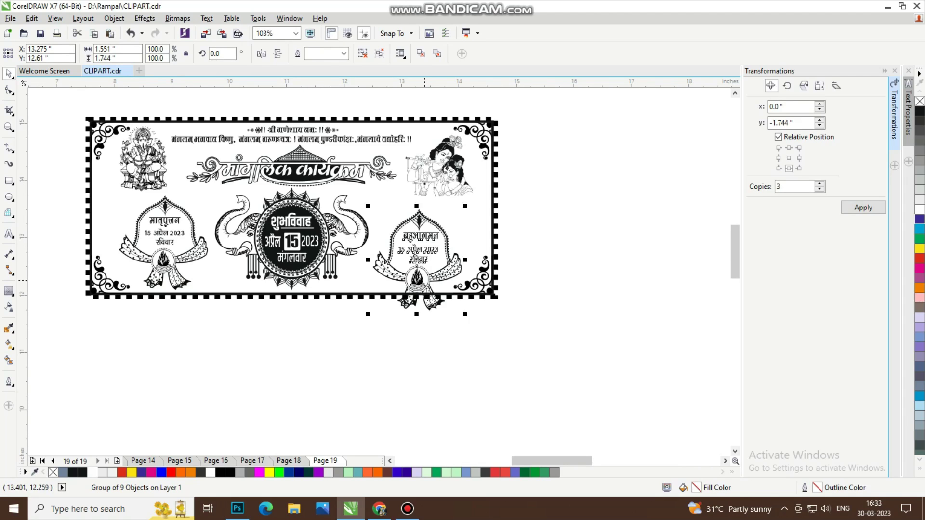
drag(442, 271, 447, 266)
Align the top of the बहूआगमन bell with the मातृपूजन bell and reduce its height to about 1.65 inches.
shift+click(160, 248)
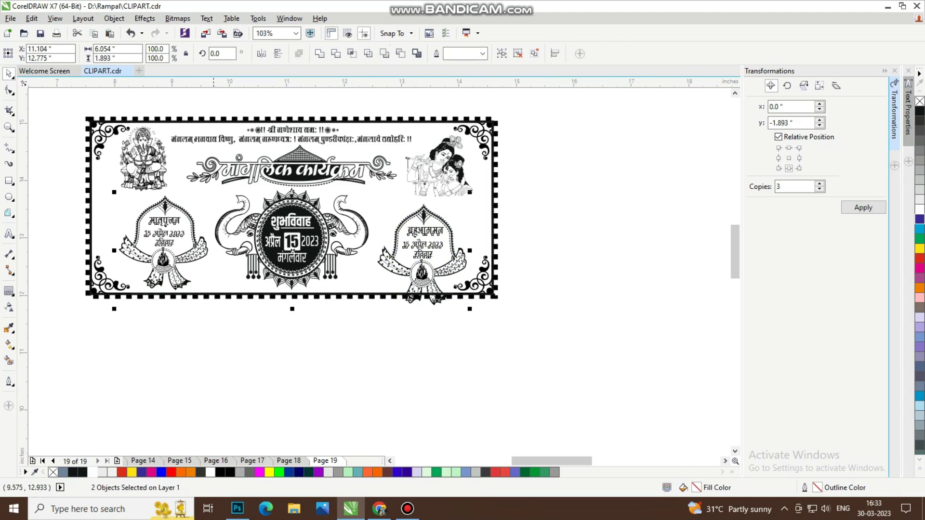
key(t)
click(408, 373)
click(408, 267)
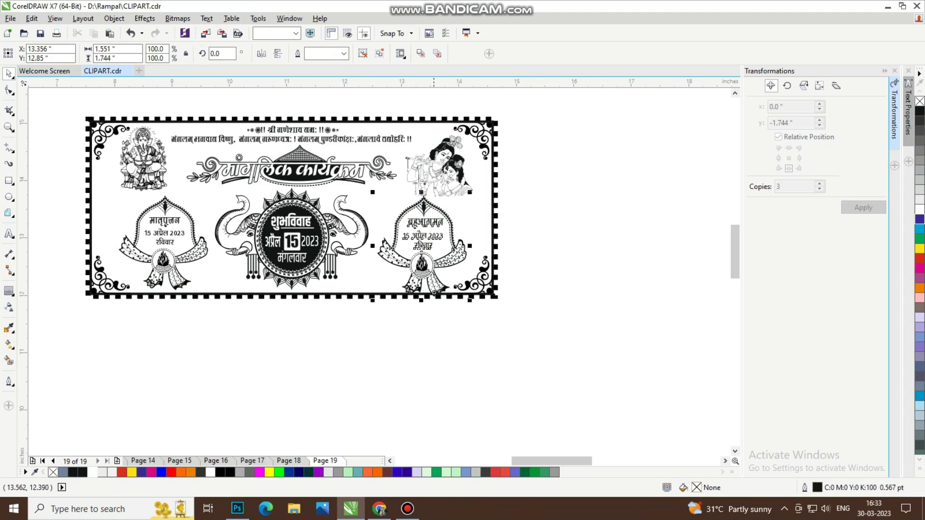
drag(422, 300, 423, 295)
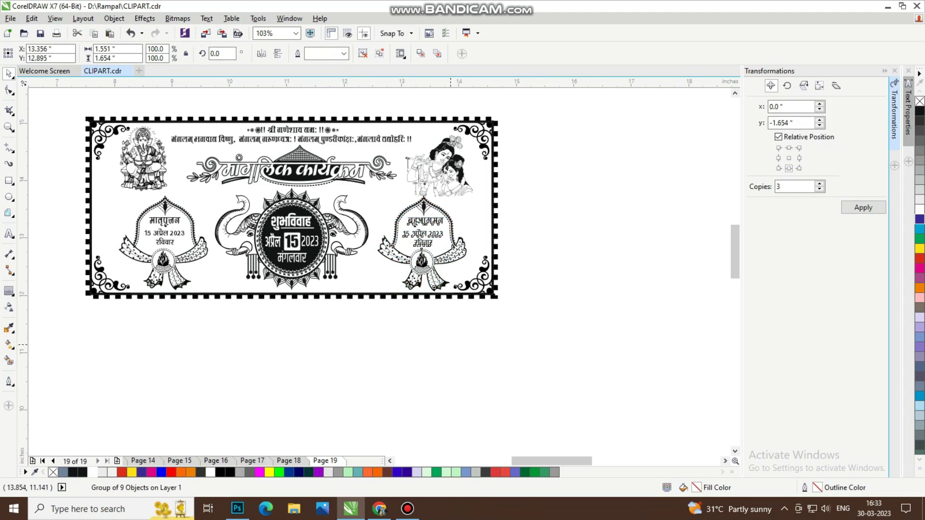
click(427, 434)
click(407, 508)
click(406, 509)
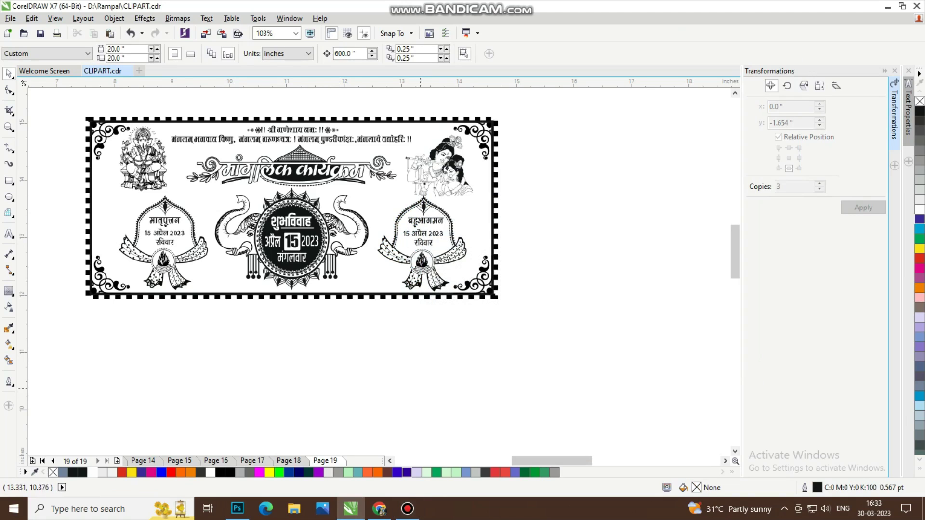
scroll(366, 236, down, 3)
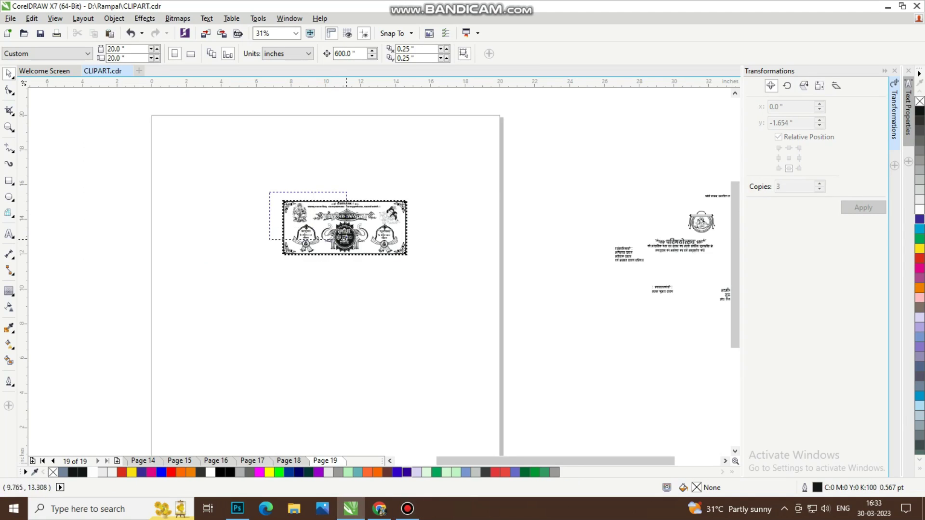
scroll(341, 223, up, 4)
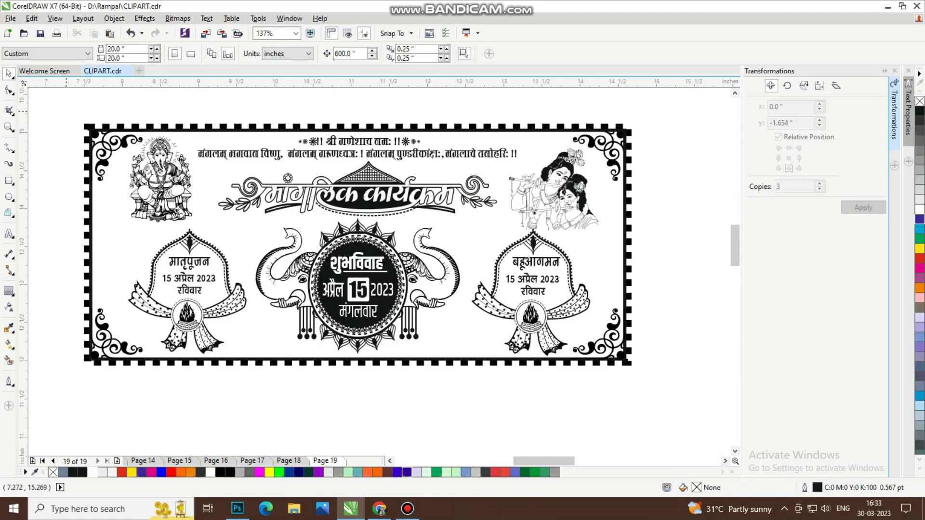
scroll(266, 99, up, 1)
scroll(401, 224, down, 7)
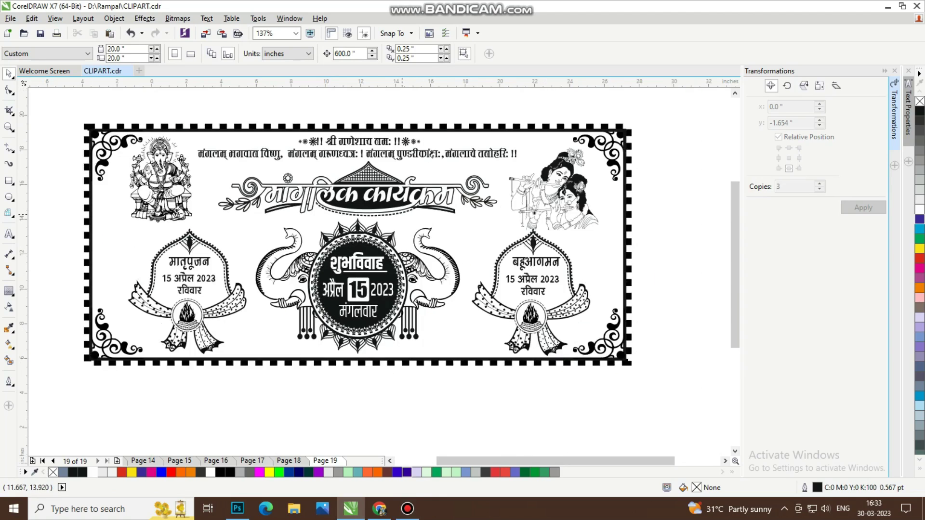
Group the card's four corner ornaments with the inner and outer border frames.
drag(486, 270, 519, 279)
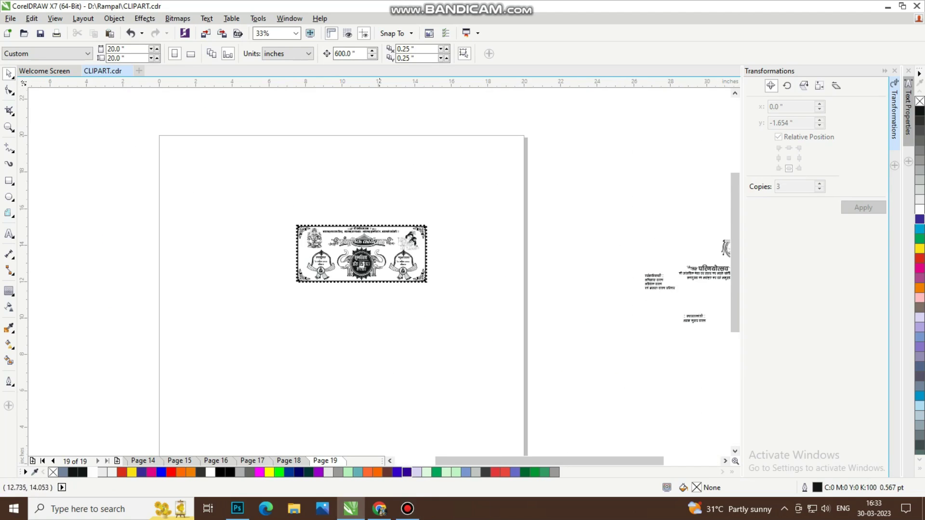
drag(500, 315, 502, 317)
click(471, 198)
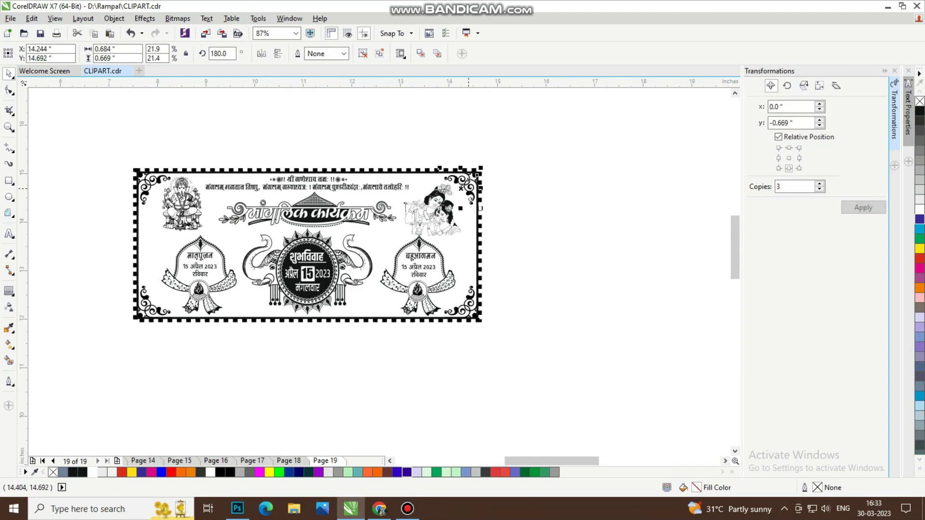
shift+click(472, 299)
shift+click(146, 192)
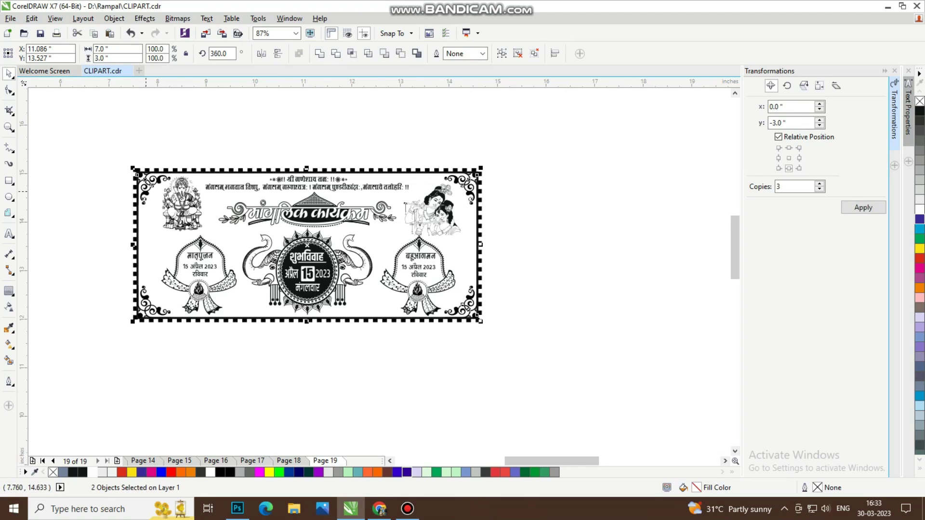
shift+click(147, 297)
shift+click(166, 230)
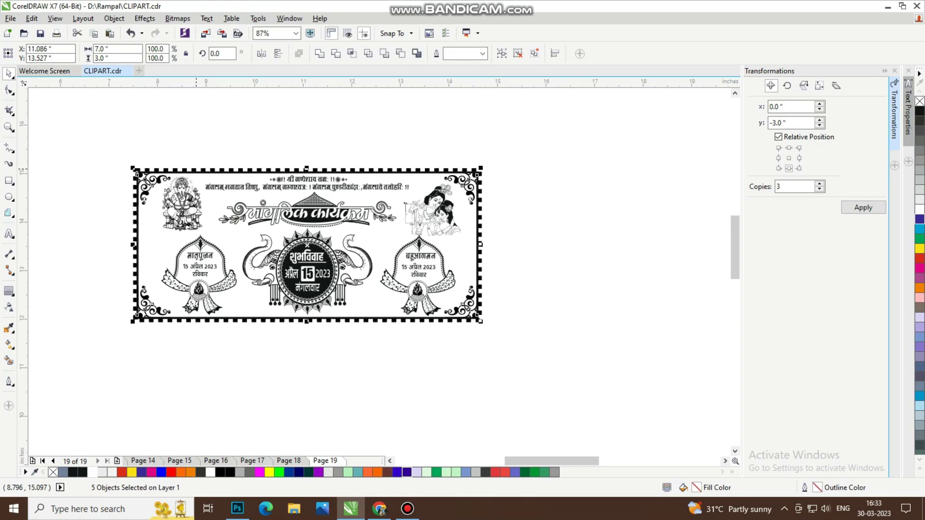
shift+click(202, 169)
key(ctrl+g)
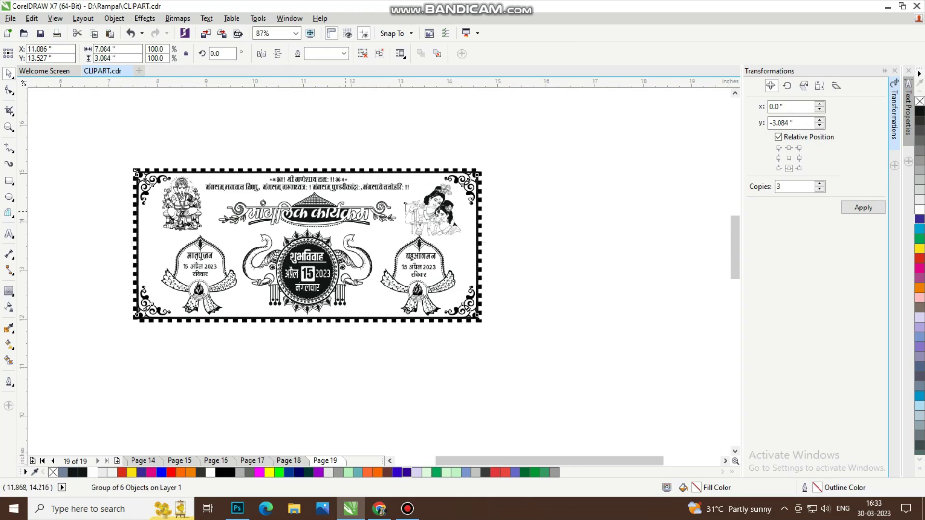
Place a copy of the grouped decorative frame directly below the first card.
scroll(398, 229, down, 3)
drag(406, 226, 407, 307)
right_click(407, 307)
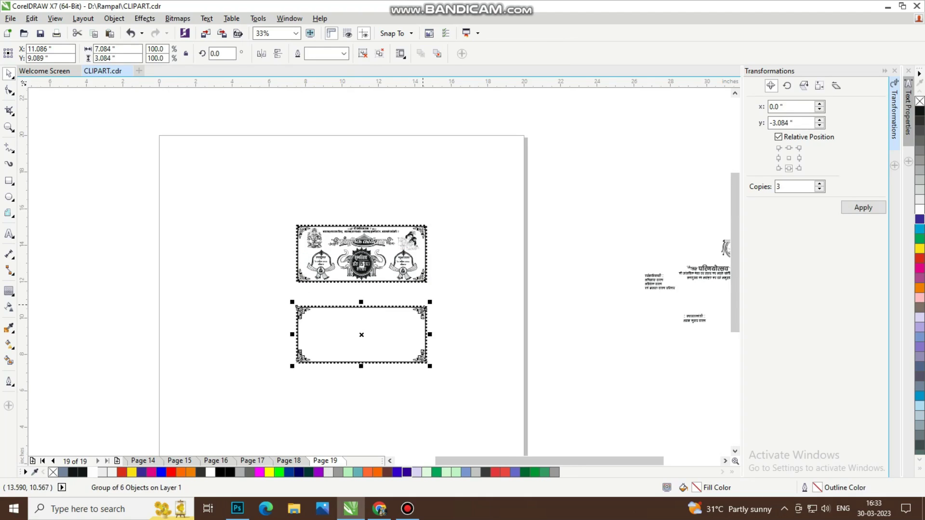
click(606, 322)
Move all the remaining clipart and text blocks outside the page closer to the two cards.
scroll(402, 302, down, 3)
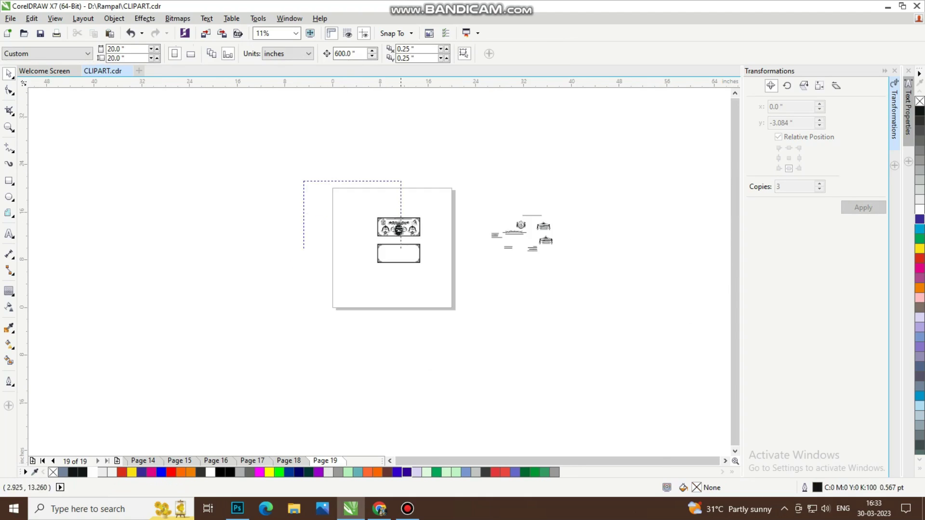
scroll(550, 221, up, 2)
drag(619, 185, 443, 310)
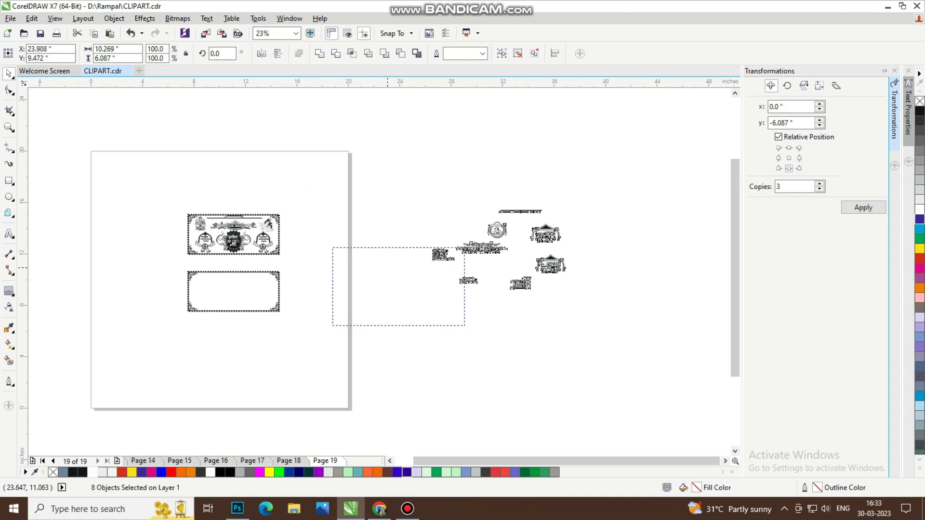
drag(387, 268, 347, 284)
click(320, 253)
Move the groom's canopy block into the second frame's upper left area, close to the corner ornament.
key(F2)
drag(140, 248, 511, 358)
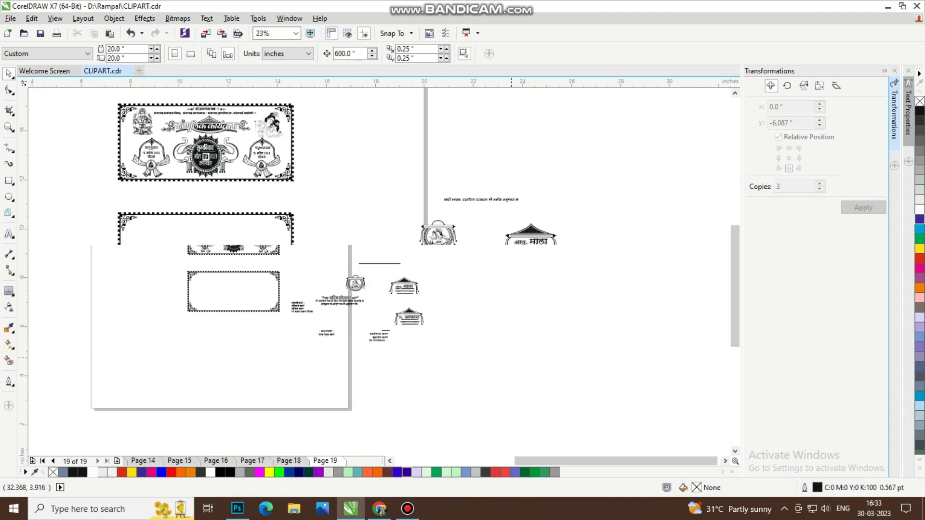
drag(585, 209, 492, 268)
drag(542, 235, 172, 231)
drag(101, 193, 298, 288)
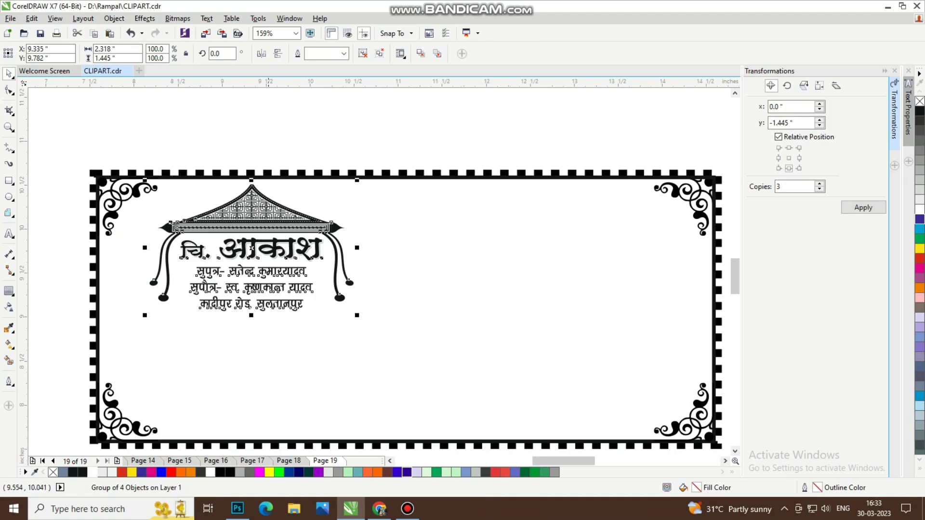
click(264, 221)
click(259, 222)
drag(93, 149, 423, 391)
drag(255, 250, 220, 250)
Move the bride's canopy block into the second frame's upper right area.
click(381, 244)
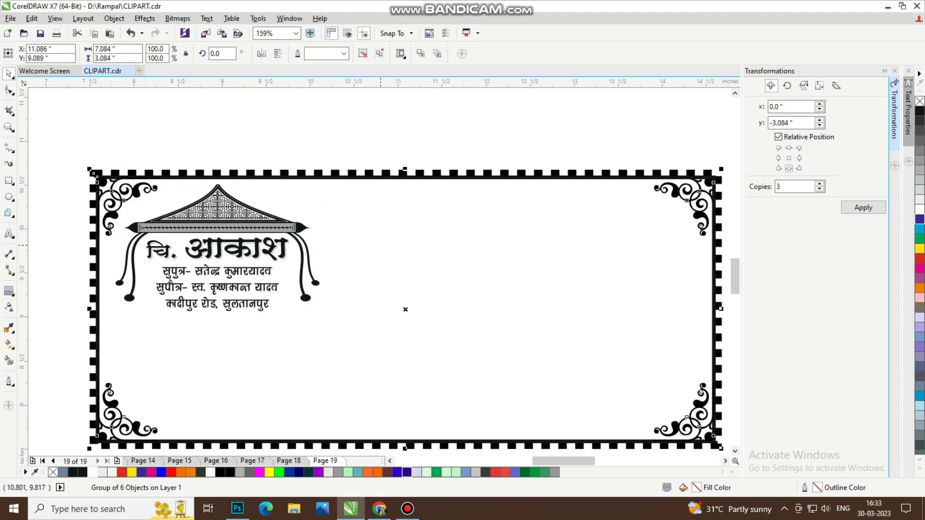
key(F3)
drag(494, 210, 594, 269)
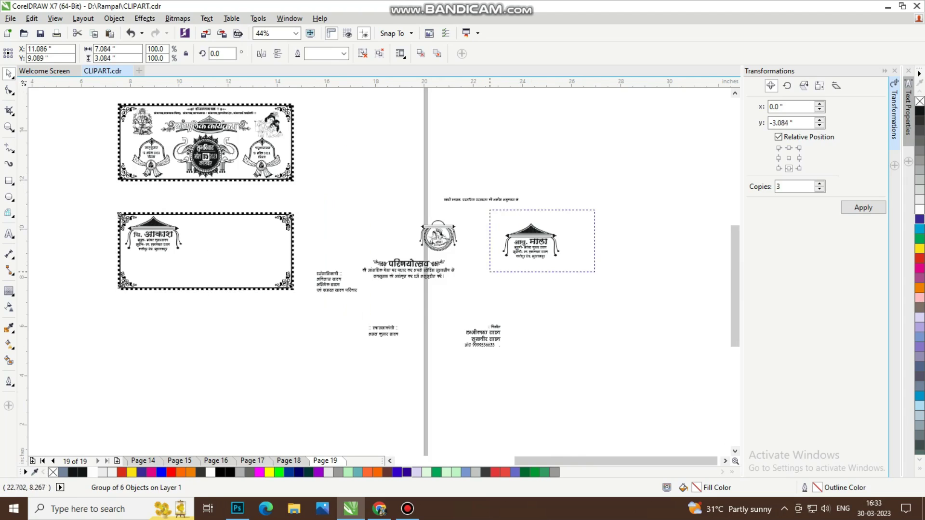
drag(530, 246, 252, 236)
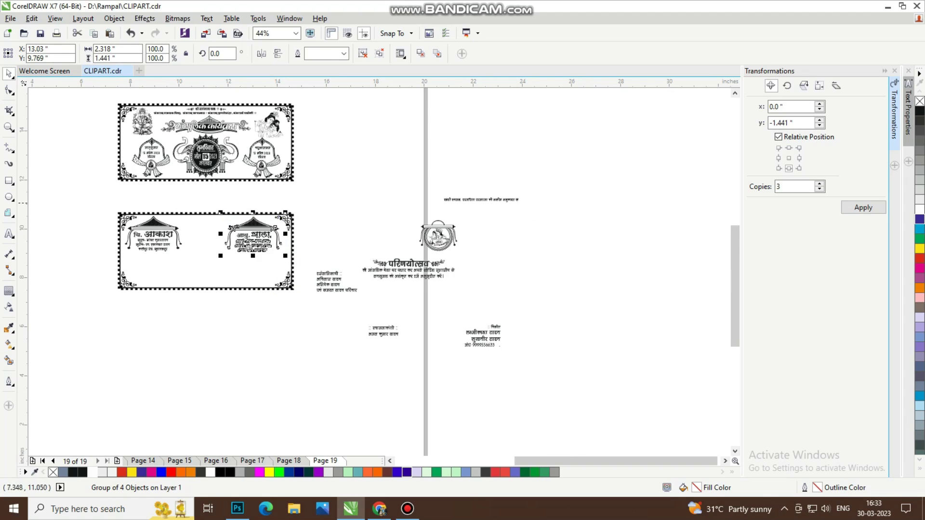
Align the groom's and bride's canopy blocks at the same height and shift the bride's block slightly right.
key(F2)
drag(89, 198, 421, 286)
shift+click(217, 245)
key(e)
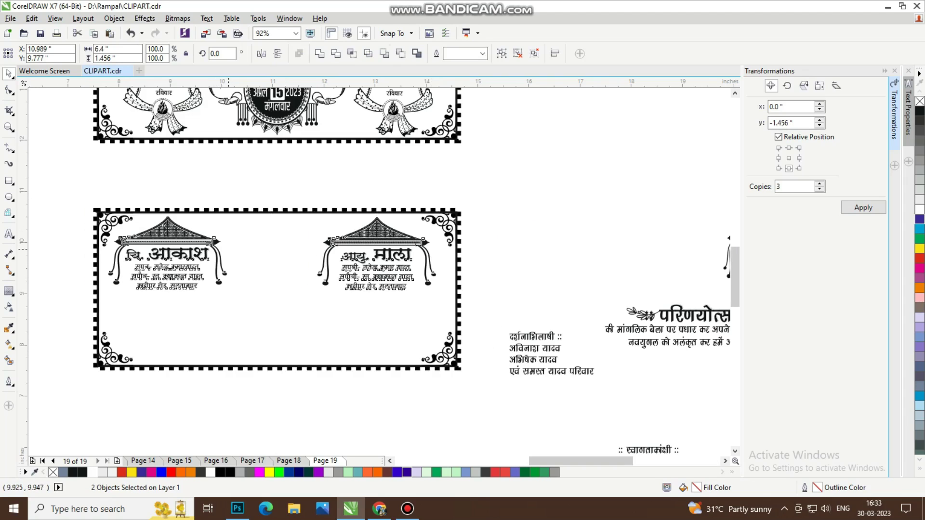
key(Escape)
click(374, 246)
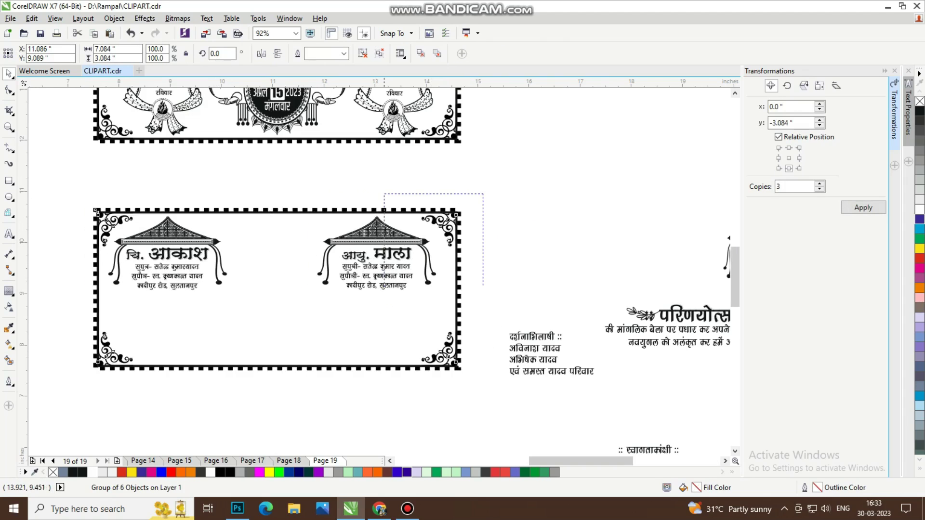
click(343, 276)
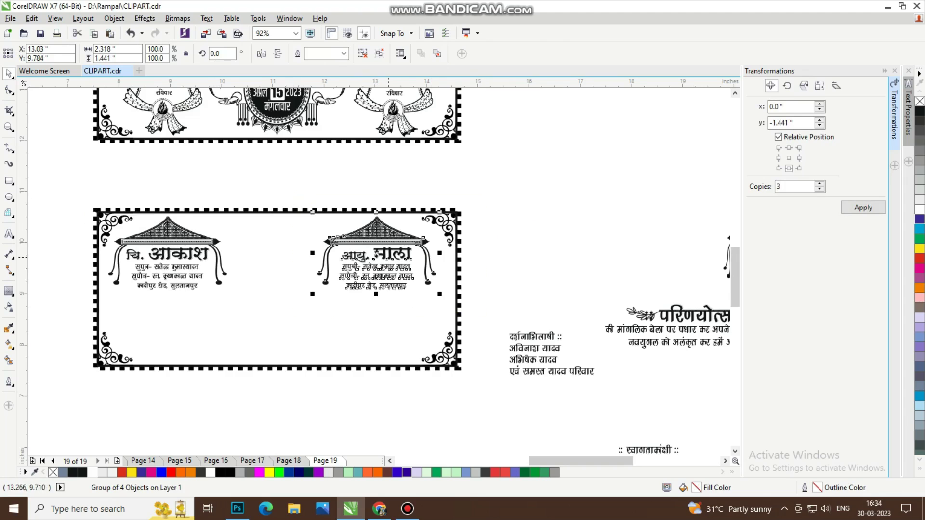
drag(388, 257, 391, 256)
key(Escape)
key(F4)
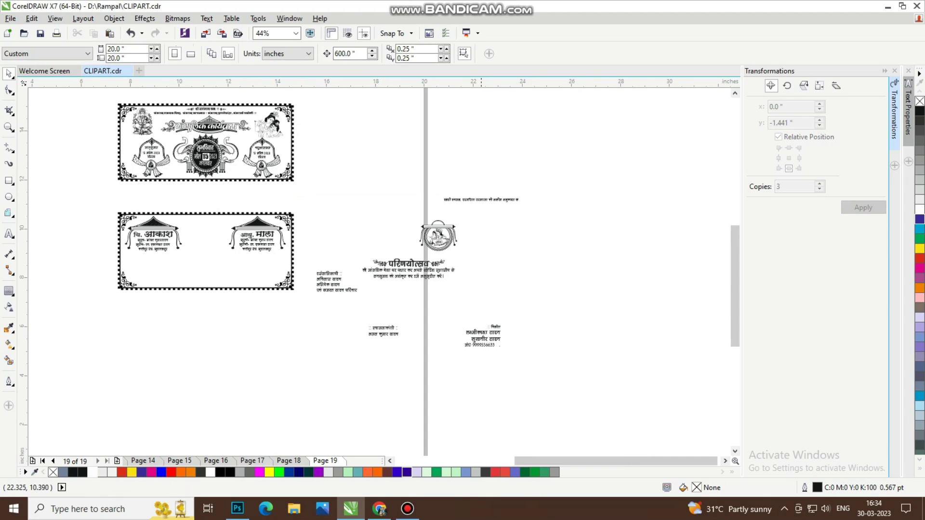
Move the couple medallion between the two canopy blocks and center it horizontally in the frame.
drag(447, 243, 213, 244)
scroll(136, 262, up, 3)
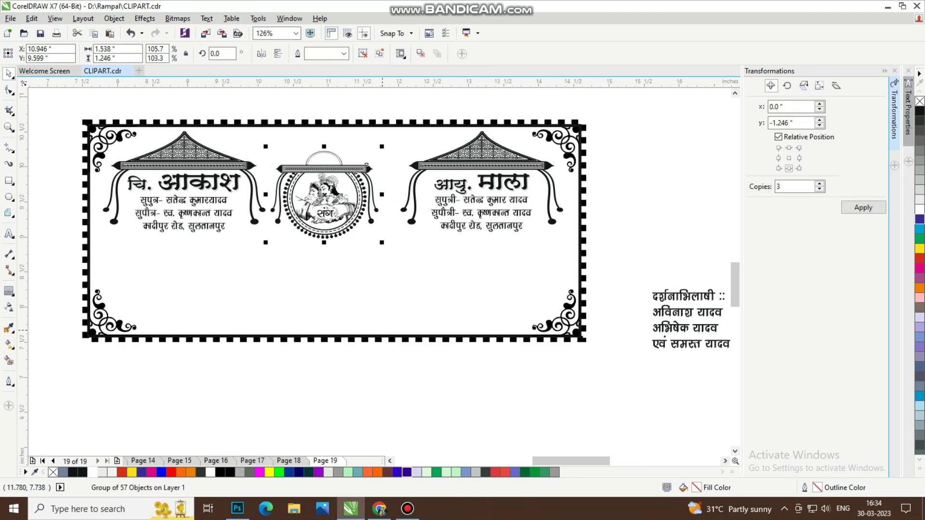
shift+click(379, 336)
key(c)
key(Escape)
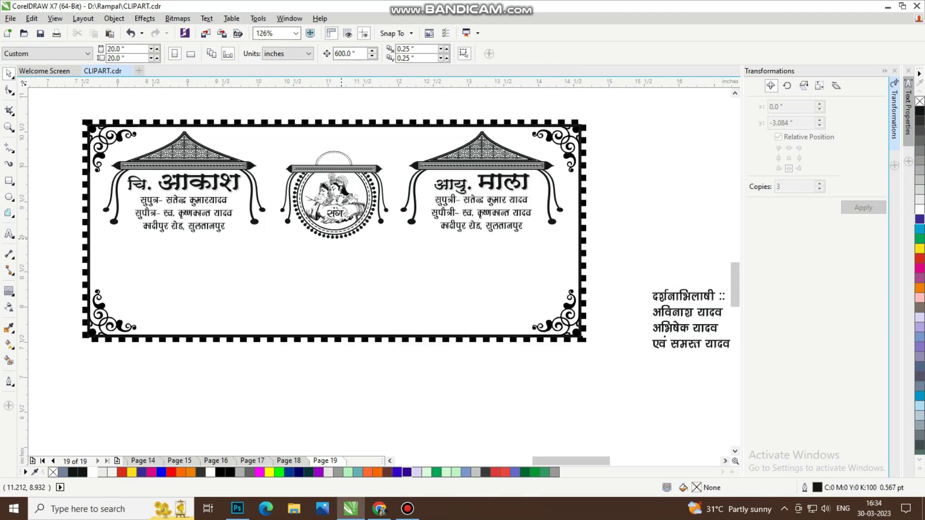
click(330, 169)
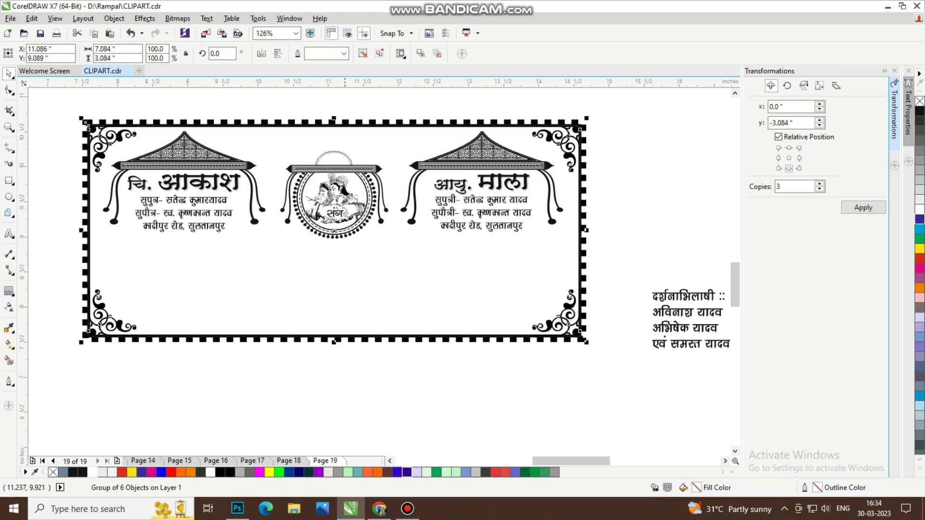
click(435, 110)
drag(270, 110, 401, 270)
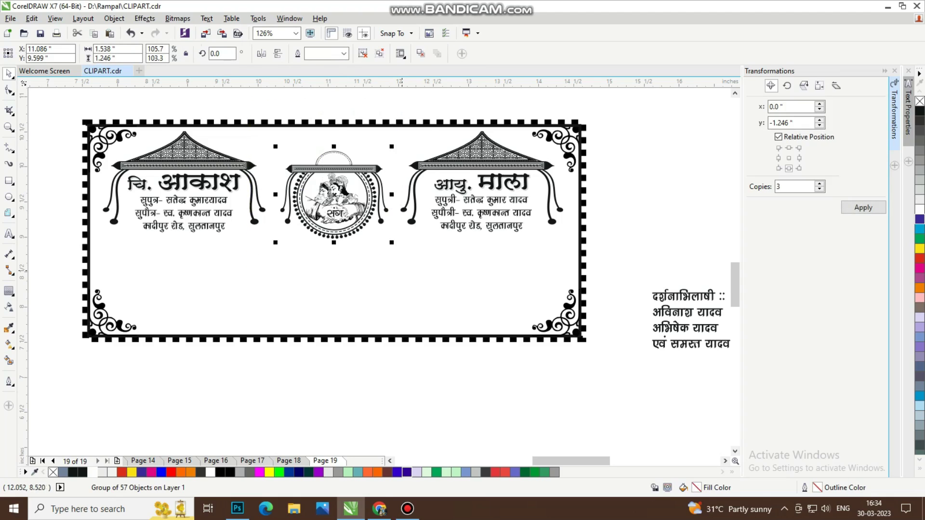
key(Escape)
Move the one-line invocation text above the couple medallion and center it horizontally in the frame.
scroll(134, 259, down, 3)
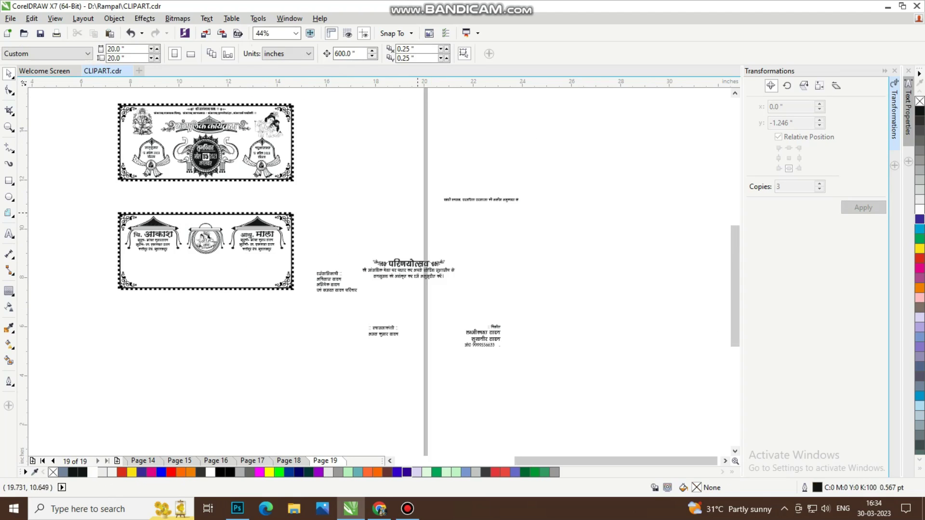
drag(463, 198, 193, 220)
scroll(216, 245, up, 4)
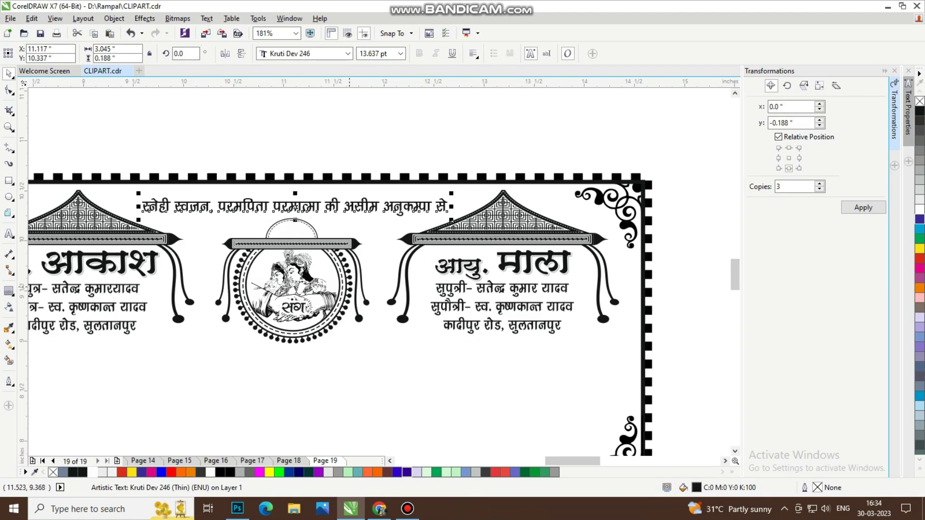
shift+click(373, 184)
key(c)
key(Escape)
click(374, 184)
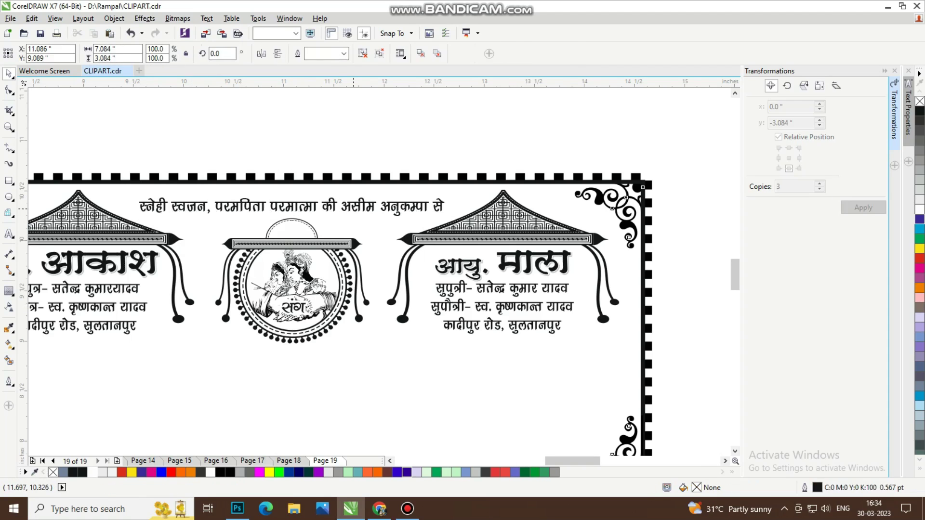
drag(131, 186, 464, 225)
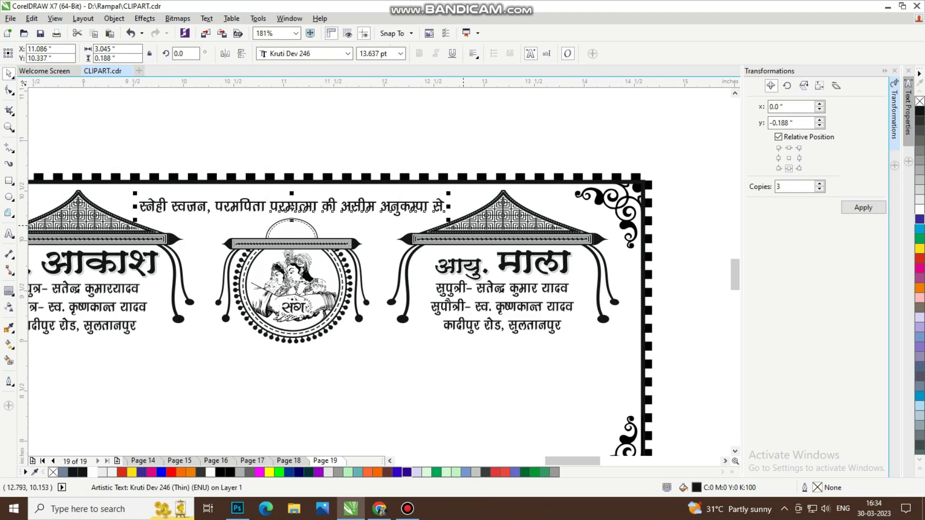
click(403, 212)
click(402, 223)
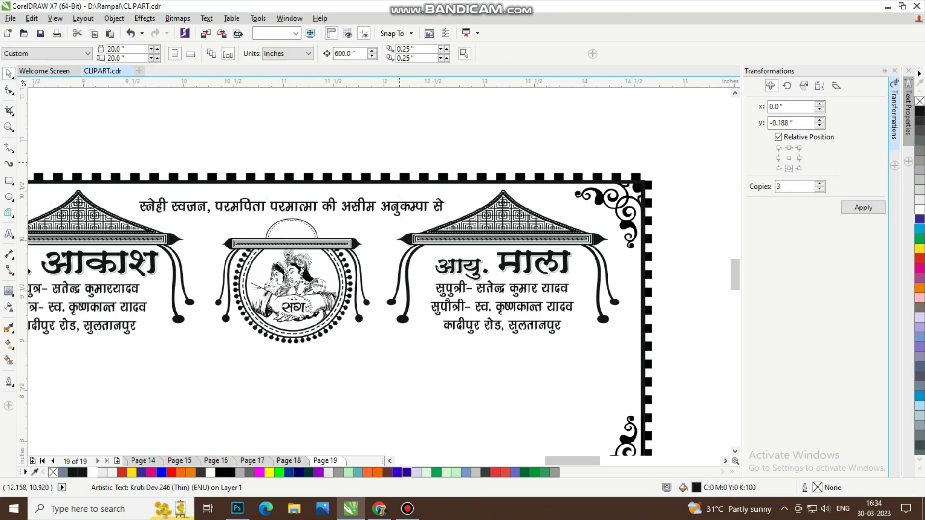
Move the परिणयोत्सव title and invitation text group below the couple medallion and center it horizontally in the frame.
key(F3)
drag(494, 244, 357, 292)
drag(409, 270, 172, 260)
scroll(157, 275, up, 3)
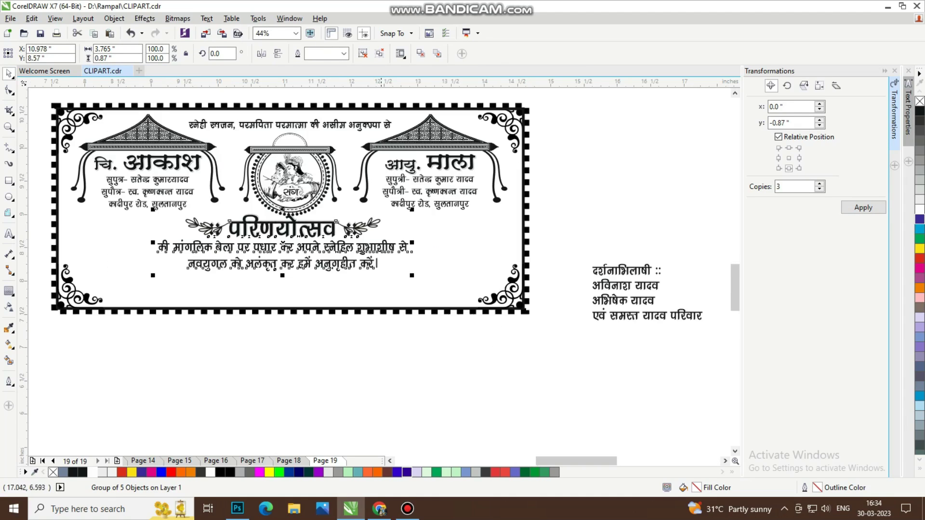
shift+click(392, 313)
key(c)
click(405, 339)
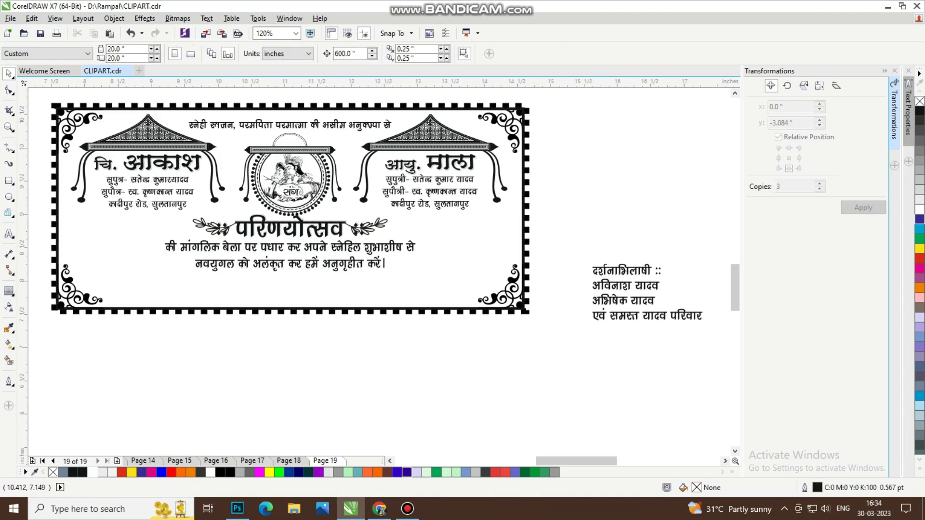
drag(126, 349, 402, 265)
click(329, 231)
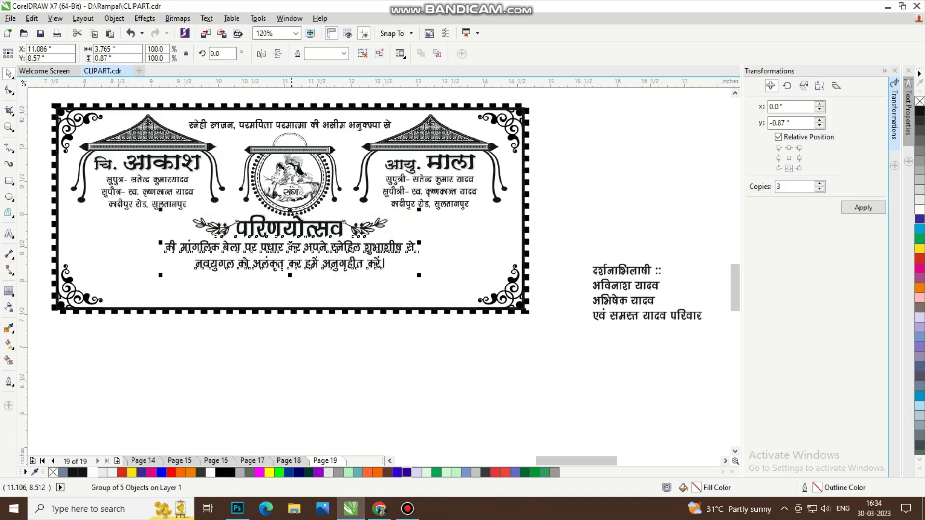
Raise the couple medallion and the invocation line slightly to clear the परिणयोत्सव title.
click(330, 143)
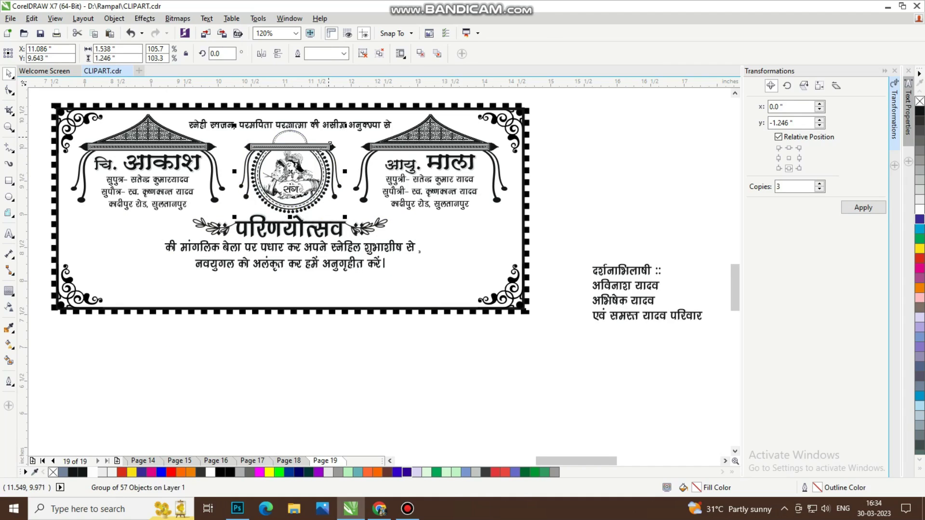
shift+click(337, 124)
drag(337, 124, 338, 121)
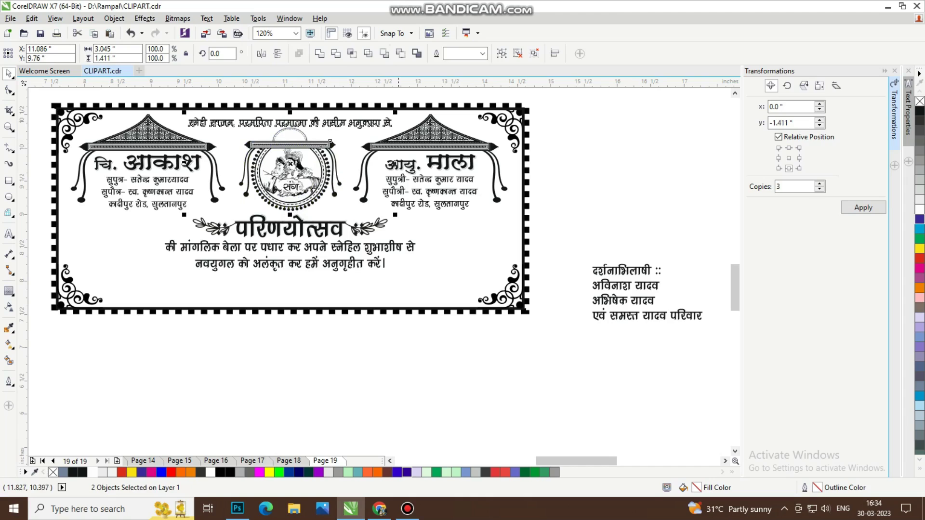
click(597, 212)
Write the note "Password Protect Video" in Arial 24 pt below the lower card and undo it.
click(8, 234)
click(257, 353)
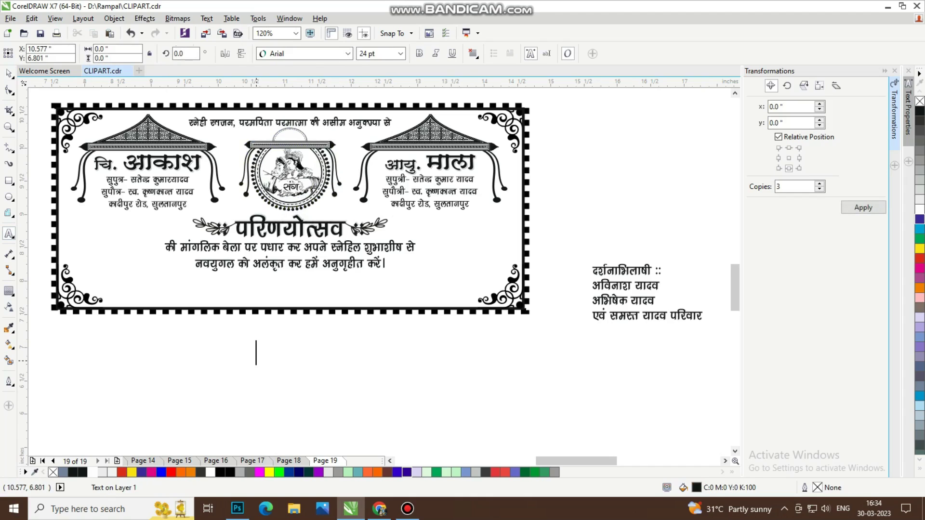
text(Passwor)
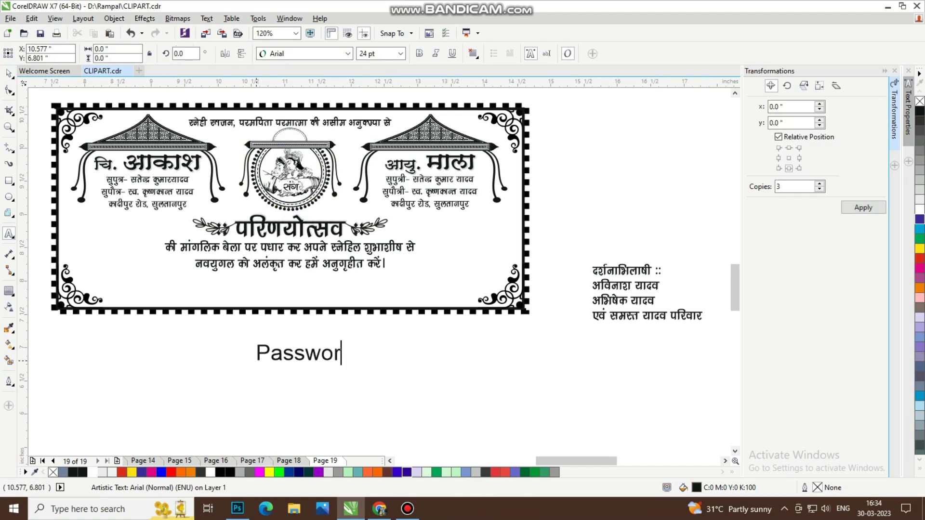
text(d Protec)
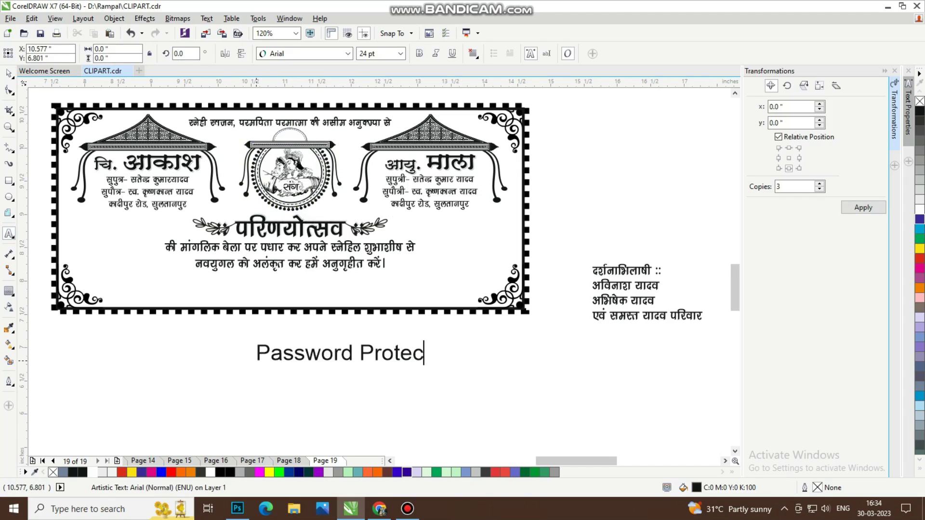
text(t Video)
key(Return)
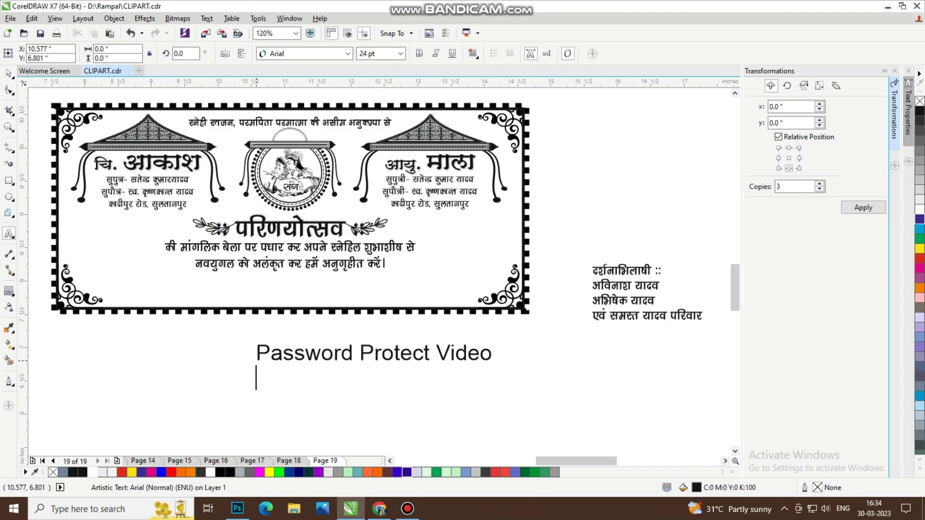
key(ctrl+z)
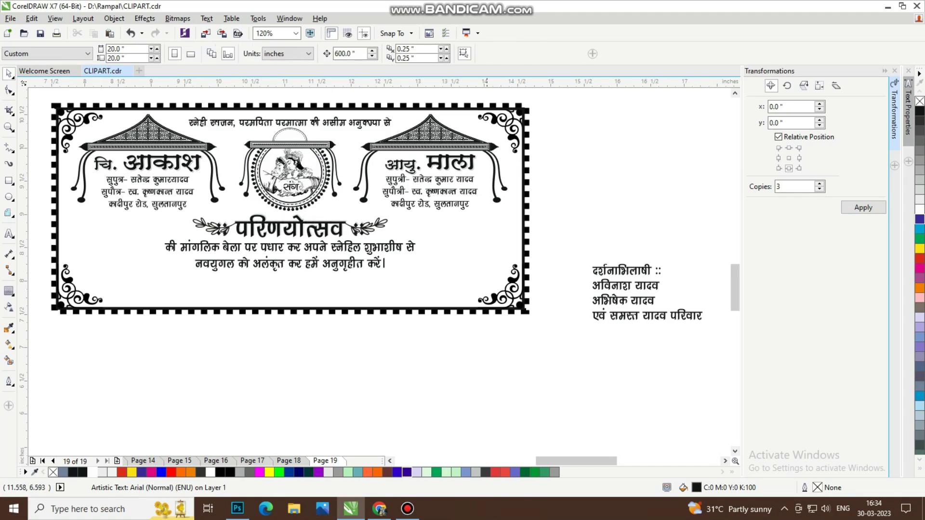
Place the दर्शनाभिलाषी family text in the lower frame's bottom-left corner and the विनीत contact text in its bottom-right corner.
drag(630, 272, 121, 239)
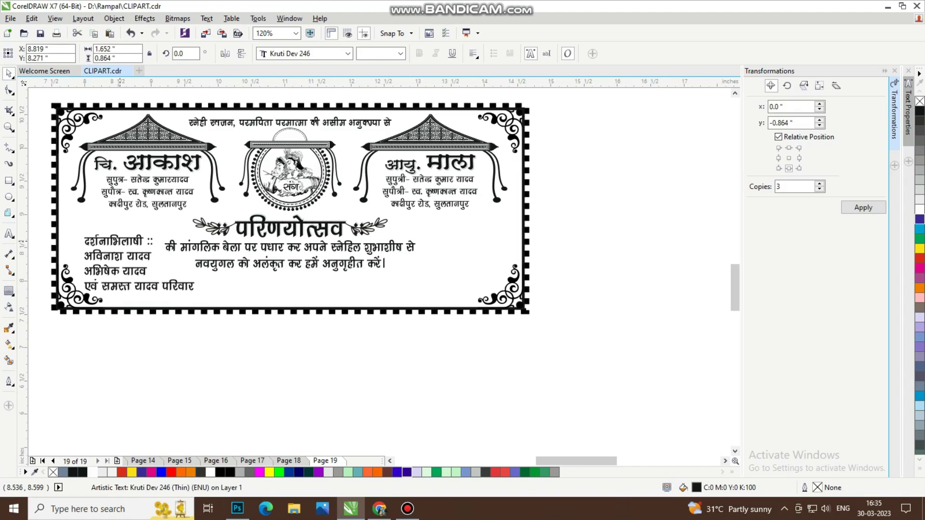
click(308, 327)
scroll(308, 327, down, 3)
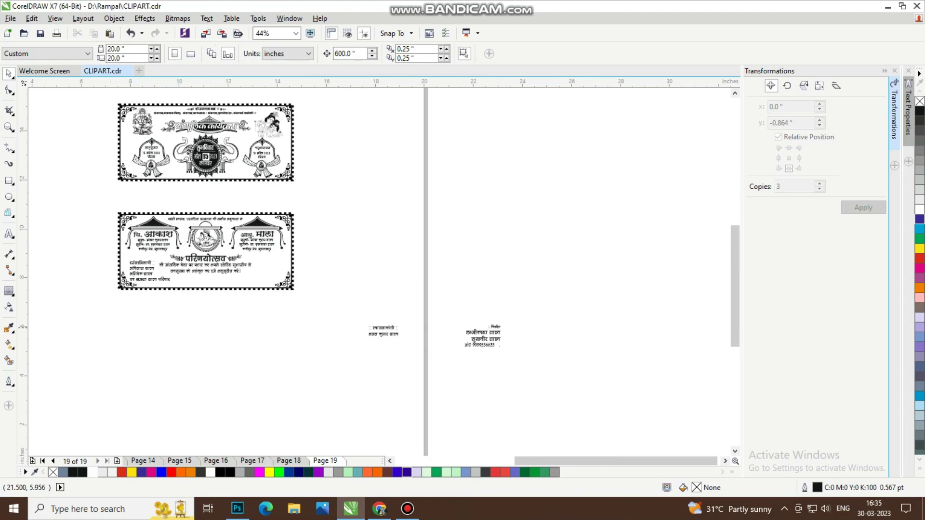
drag(480, 337, 257, 272)
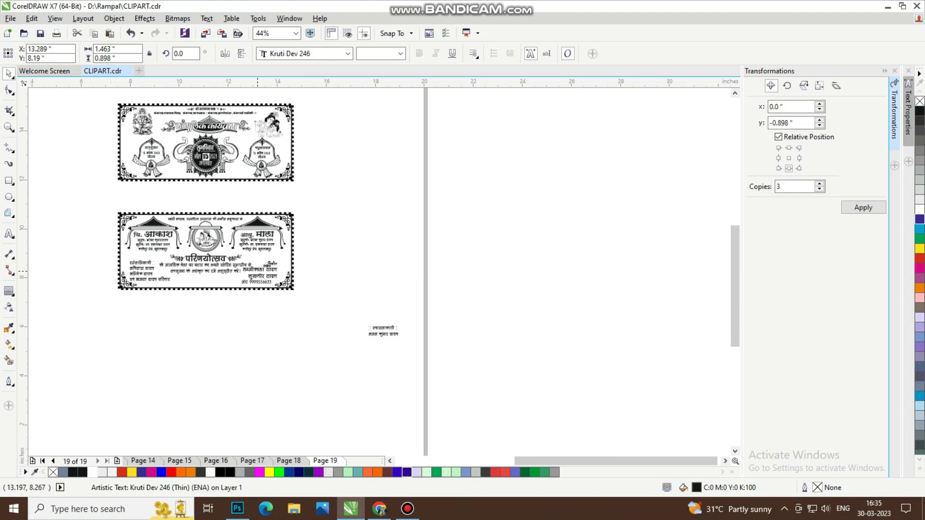
key(F2)
drag(372, 247, 108, 310)
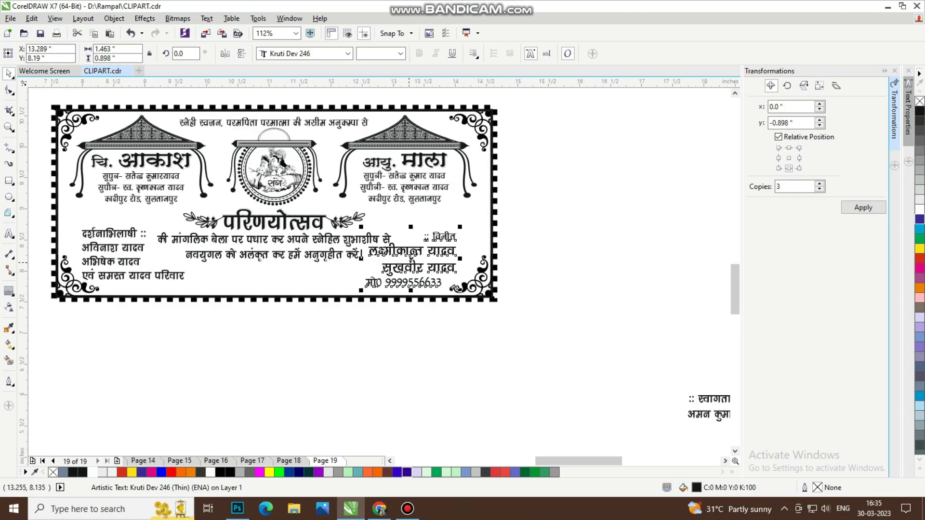
drag(411, 260, 418, 260)
click(529, 283)
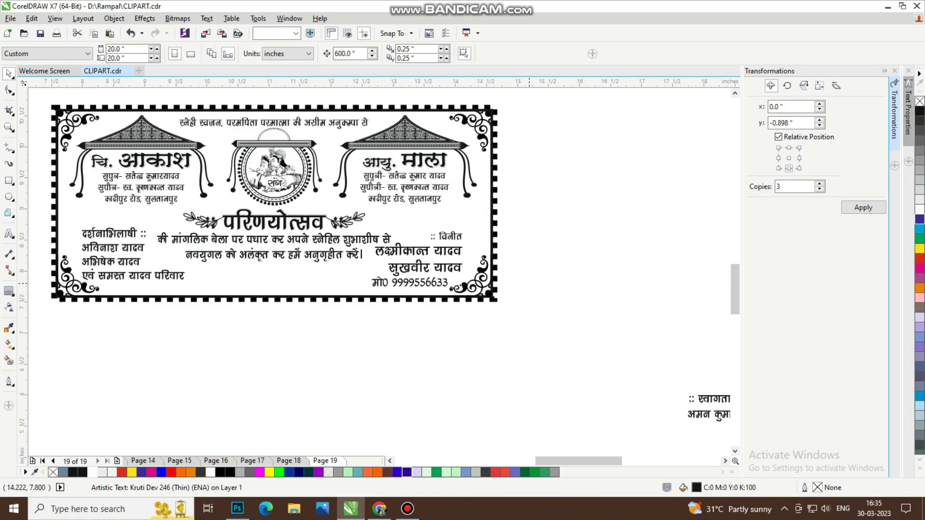
Scale the परिणयोत्सव title and invitation text group to about 3.38 x 0.78 inches about its center and raise it slightly.
scroll(70, 222, up, 1)
drag(116, 373, 565, 199)
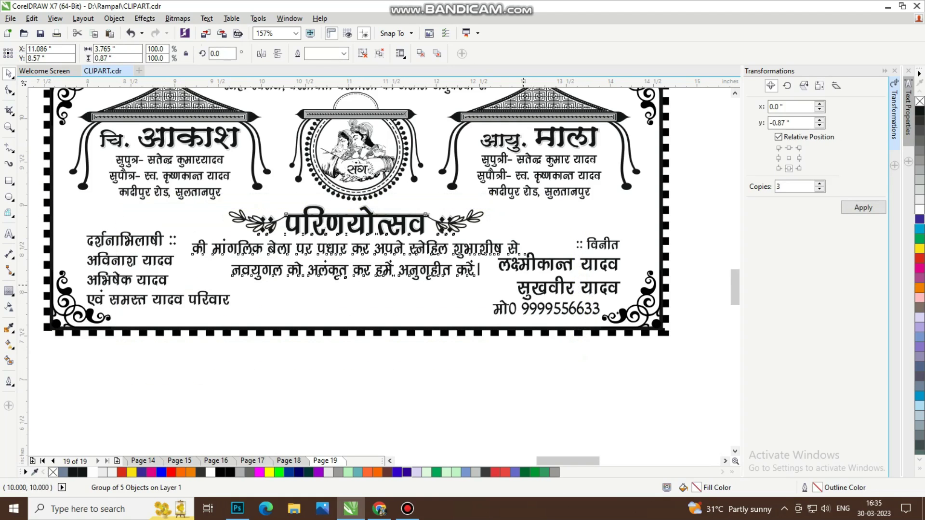
drag(523, 289, 505, 277)
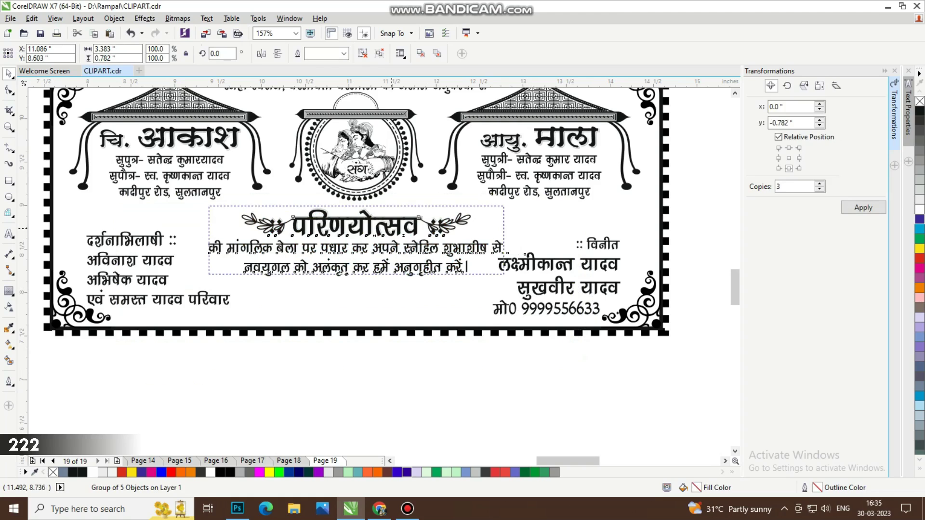
drag(391, 228, 391, 224)
Shift the विनीत contact text slightly toward the frame's right border.
click(549, 268)
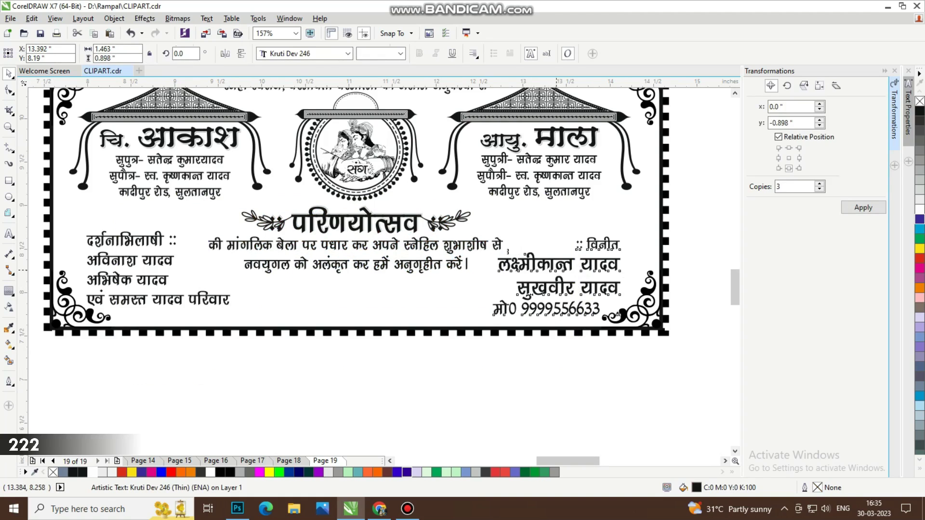
drag(557, 270, 561, 270)
click(503, 358)
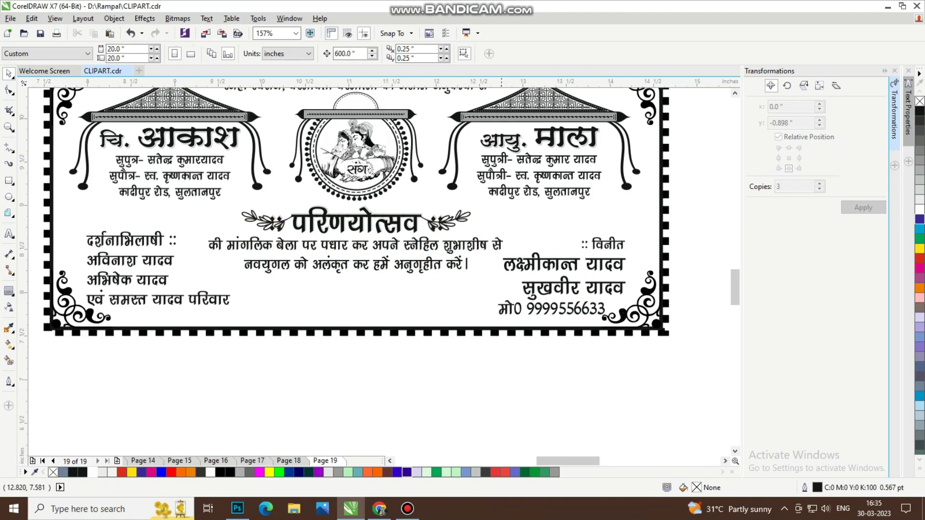
Move the स्वागताकांक्षी text below the invitation lines and center it horizontally in the frame.
scroll(503, 294, down, 1)
drag(713, 402, 257, 274)
shift+click(189, 249)
key(c)
key(Escape)
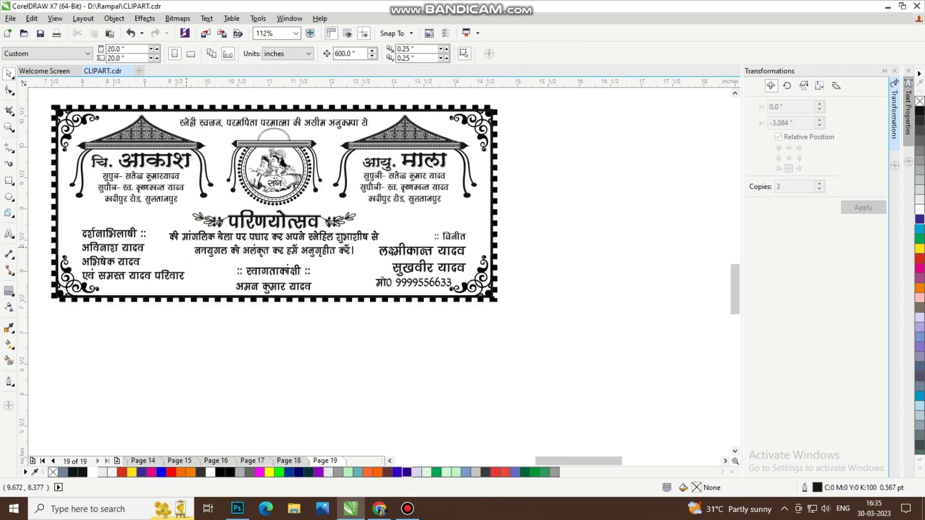
Raise the स्वागताकांक्षी text slightly off the bottom border and realign it to the frame's horizontal center.
scroll(266, 302, up, 3)
click(342, 217)
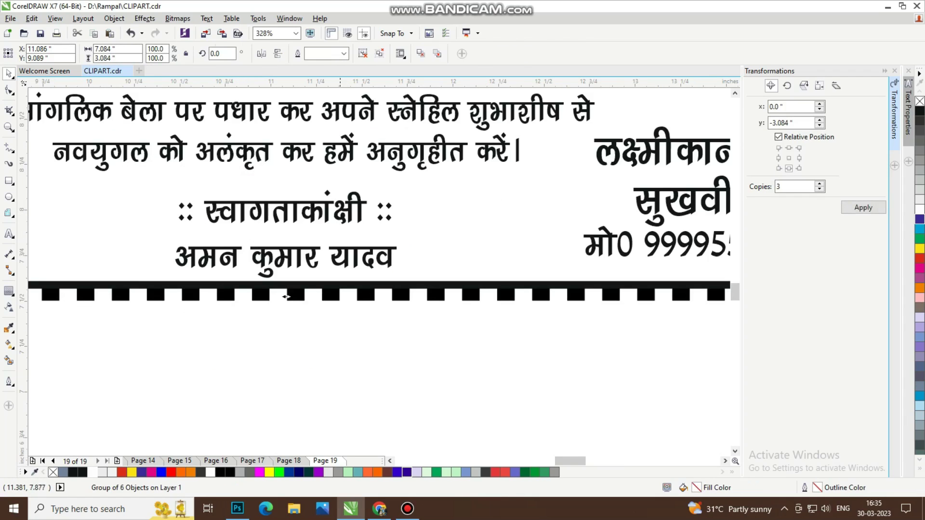
drag(160, 349, 452, 186)
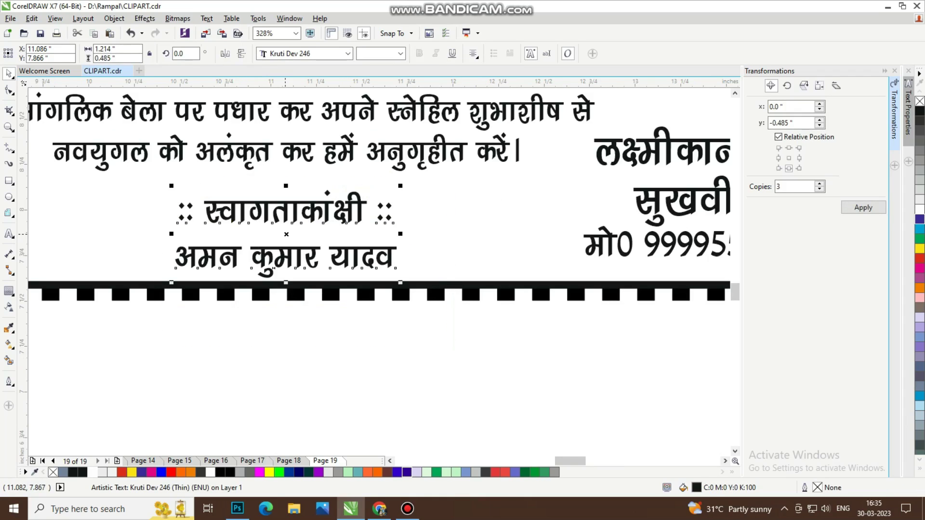
key(Escape)
scroll(379, 277, down, 3)
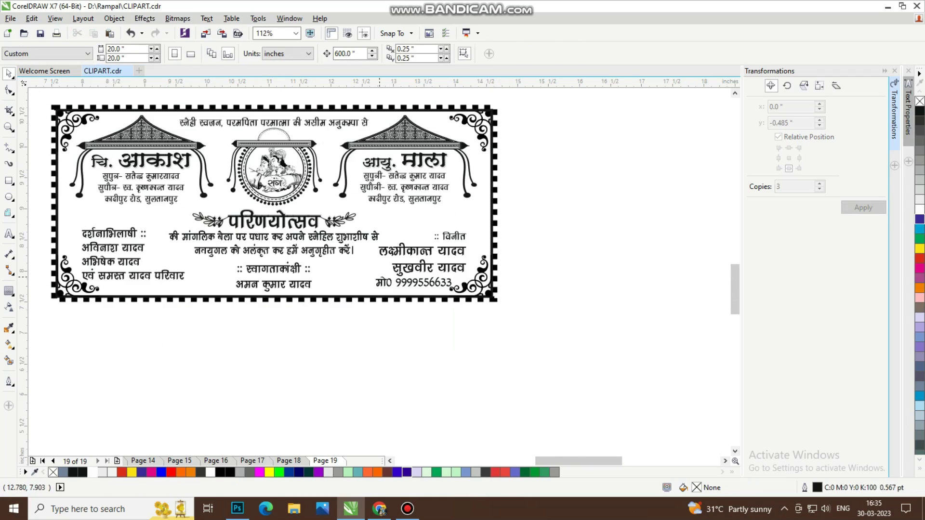
drag(138, 276, 192, 292)
drag(173, 346, 337, 275)
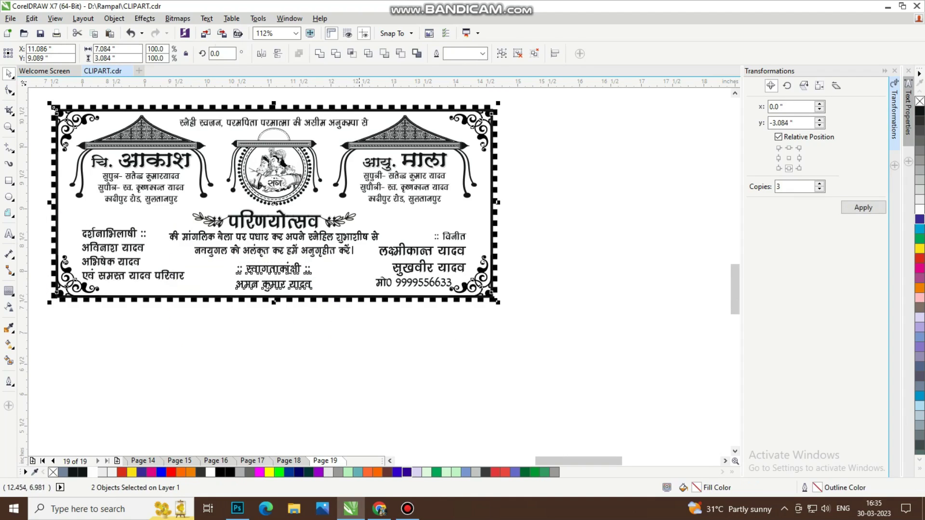
key(Escape)
Select the complete lower card with all its contents and move it straight up, leaving a narrow gap beneath the upper card.
scroll(161, 282, down, 3)
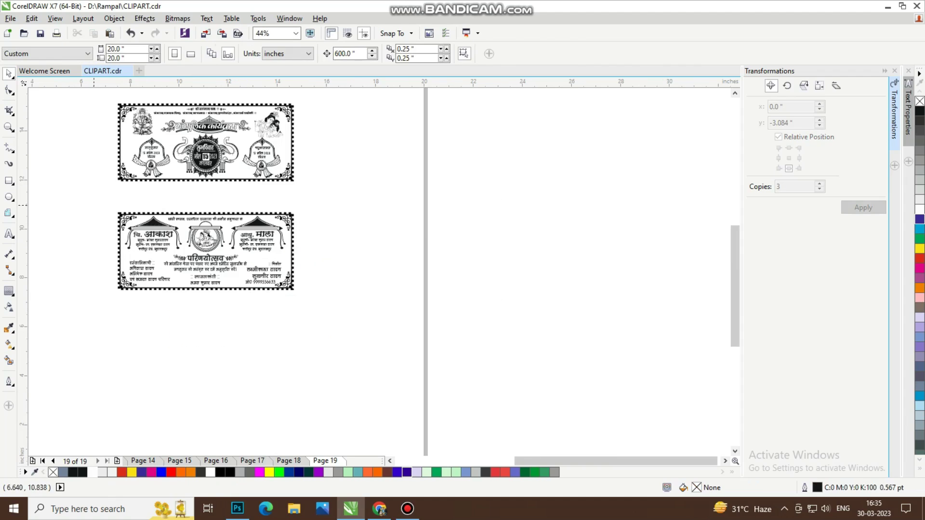
drag(89, 204, 295, 301)
scroll(119, 244, down, 4)
scroll(264, 337, down, 2)
drag(144, 197, 318, 336)
scroll(154, 264, up, 3)
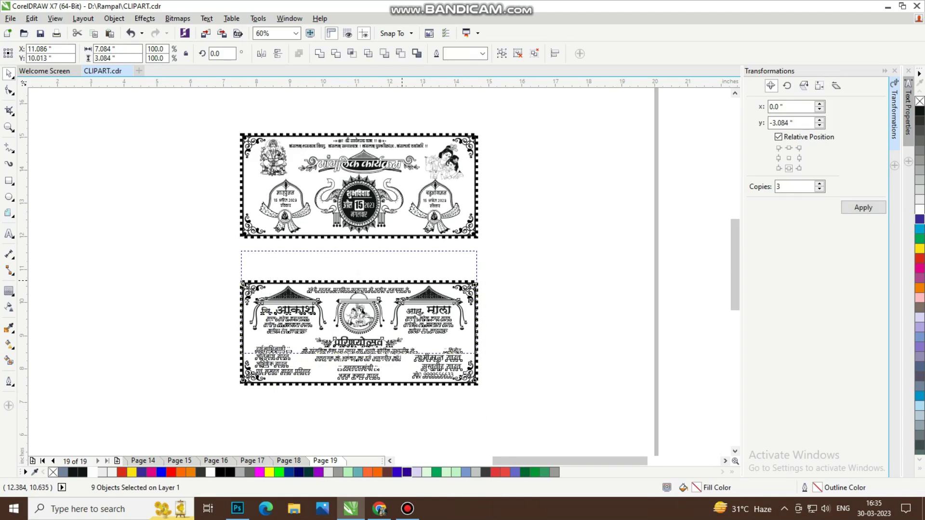
drag(209, 118, 346, 189)
scroll(384, 158, up, 5)
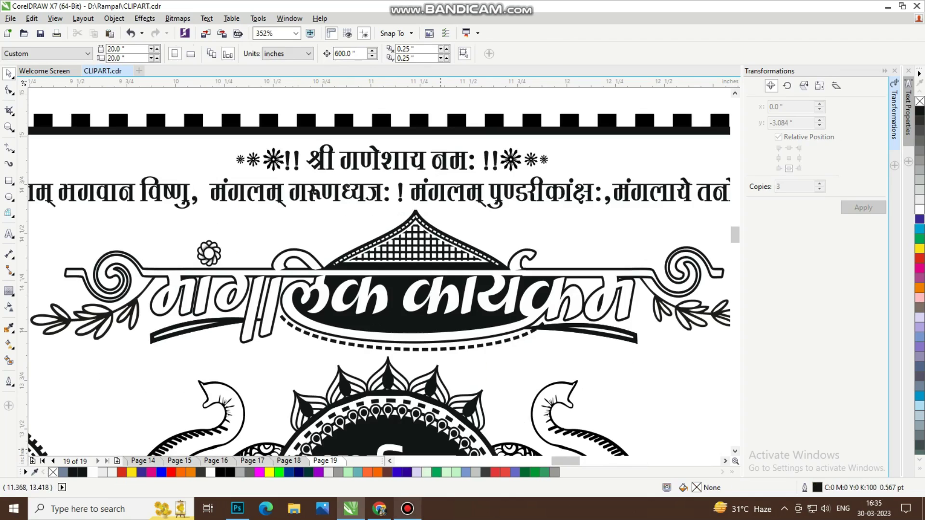
click(407, 508)
click(407, 508)
scroll(331, 291, down, 2)
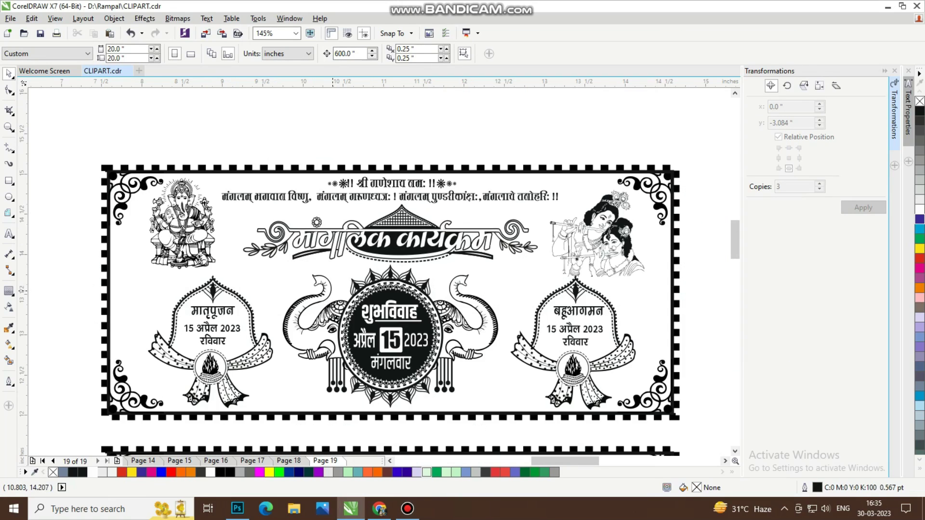
scroll(522, 301, down, 2)
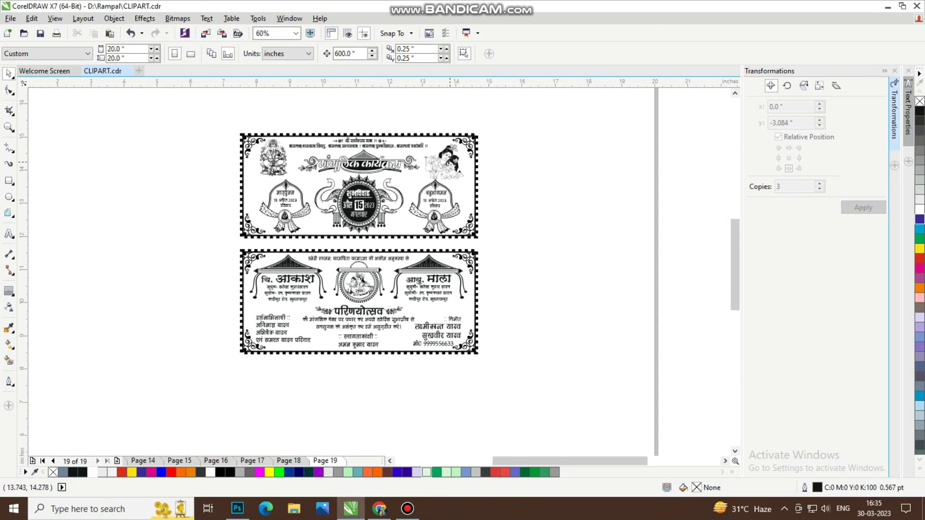
Raise the Radha-Krishna clipart above the बहूआगमन bell and scale it down to about 1.13 x 1.04 inches.
drag(508, 217, 512, 220)
click(400, 177)
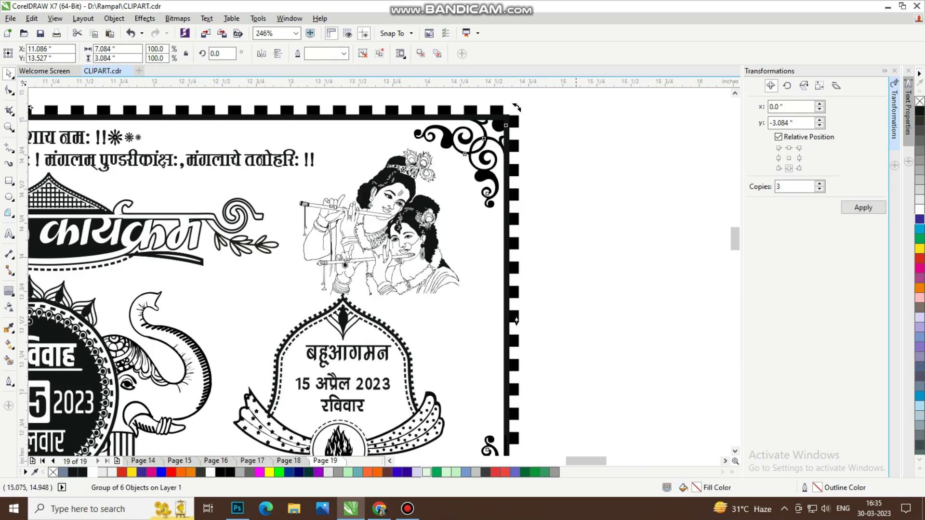
drag(575, 126, 295, 310)
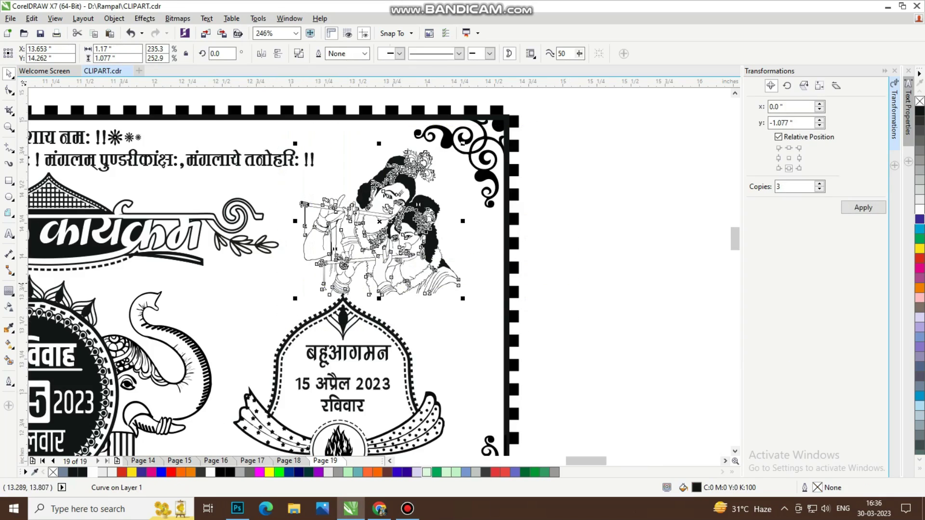
drag(382, 222, 383, 217)
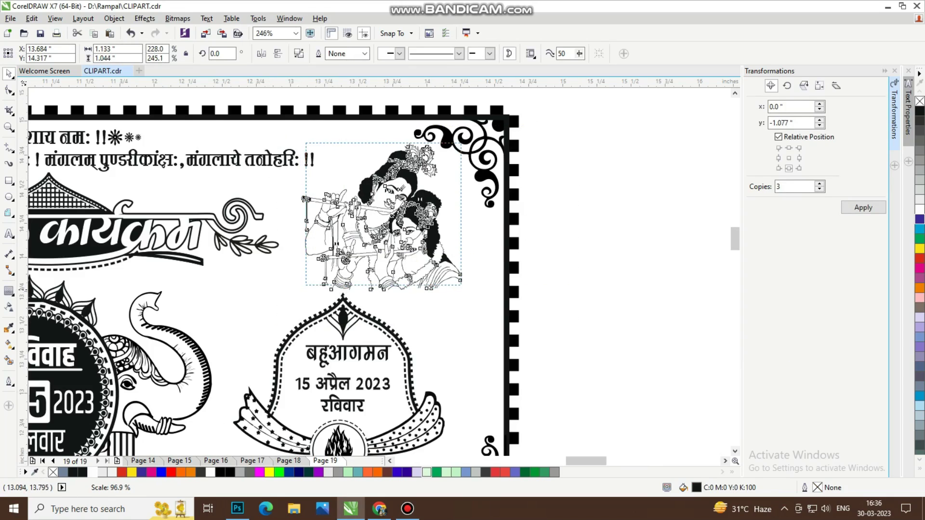
click(440, 282)
Write the note "Video FULL Watch ," in Arial 24 pt above the upper card.
scroll(440, 283, down, 6)
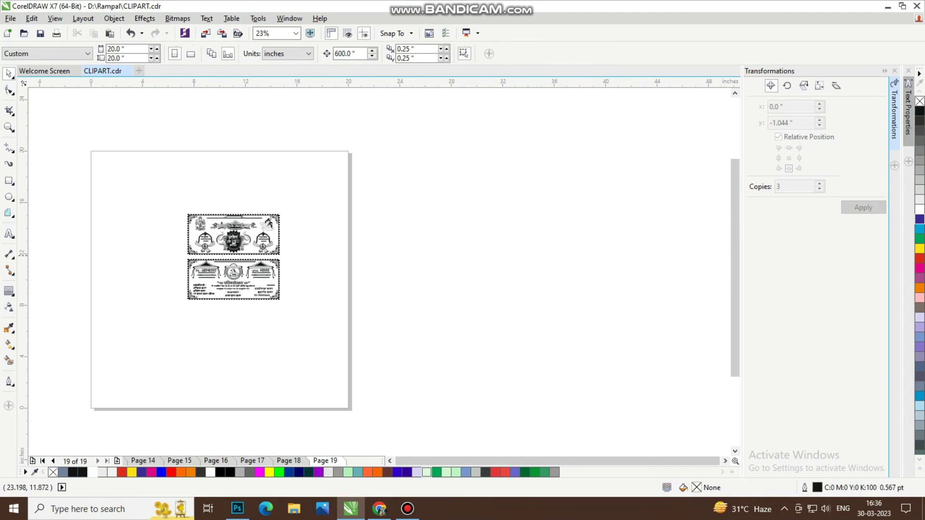
scroll(178, 178, up, 2)
key(F8)
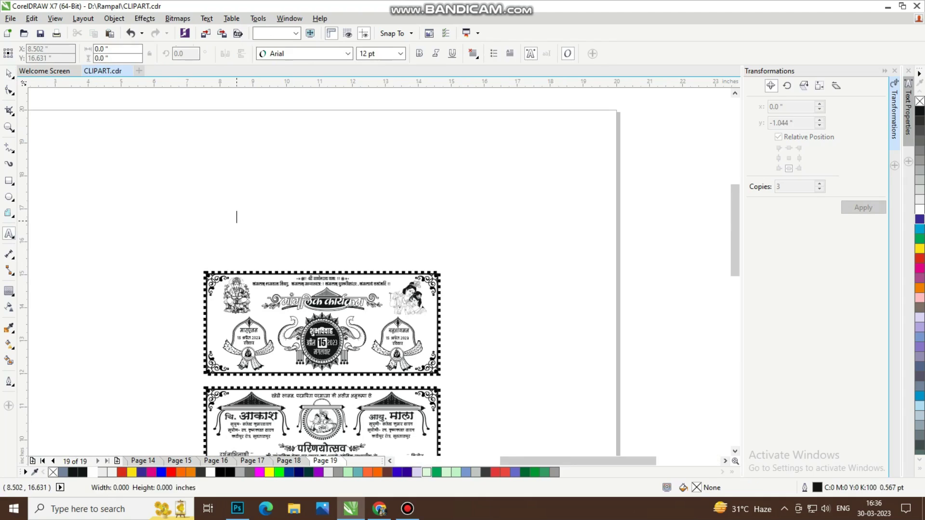
click(236, 216)
text(Video FULL Watch ,)
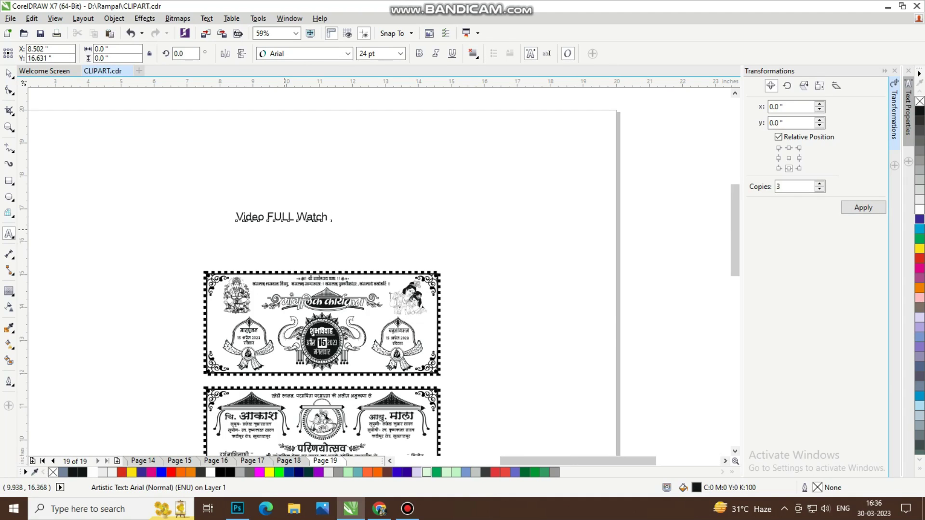
key(Escape)
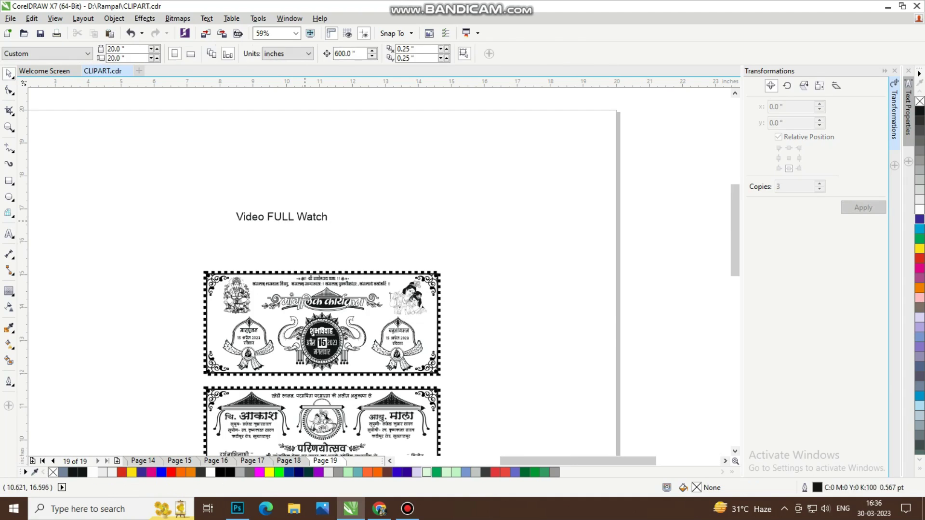
Replace the note's wording with "Free CDR Download" and a second line "with FONT", enlarged to about 42.5 pt.
drag(236, 216, 332, 216)
text(Free CDR Download)
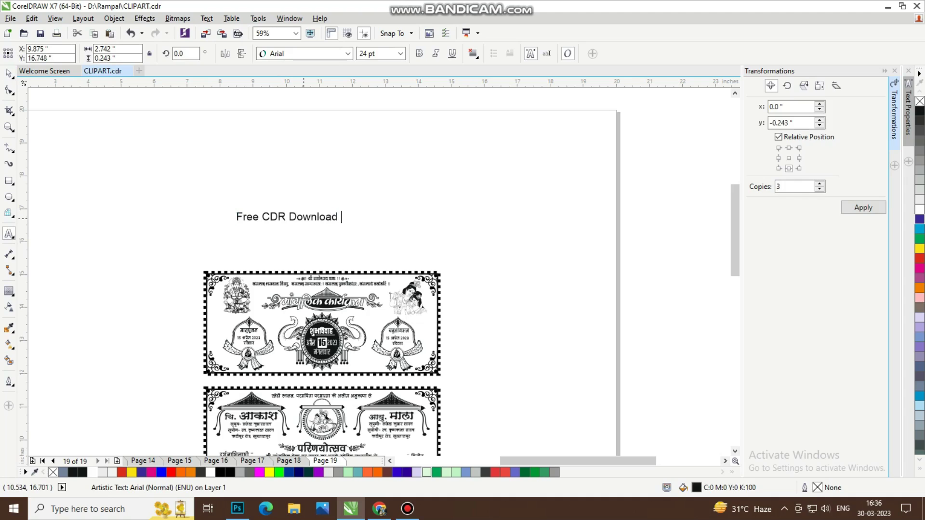
key(Escape)
key(Escape)
key(ctrl+z)
key(F8)
key(Return)
text(wi)
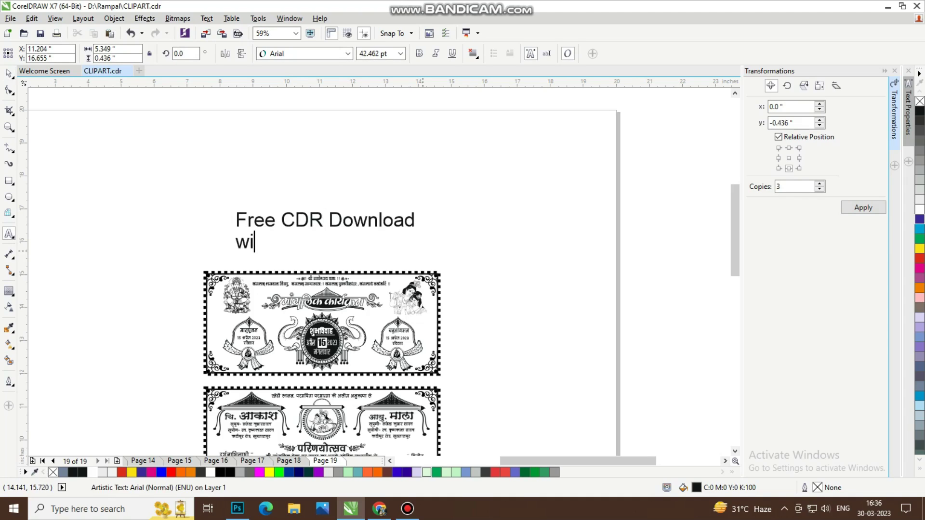
text(th FON)
key(Escape)
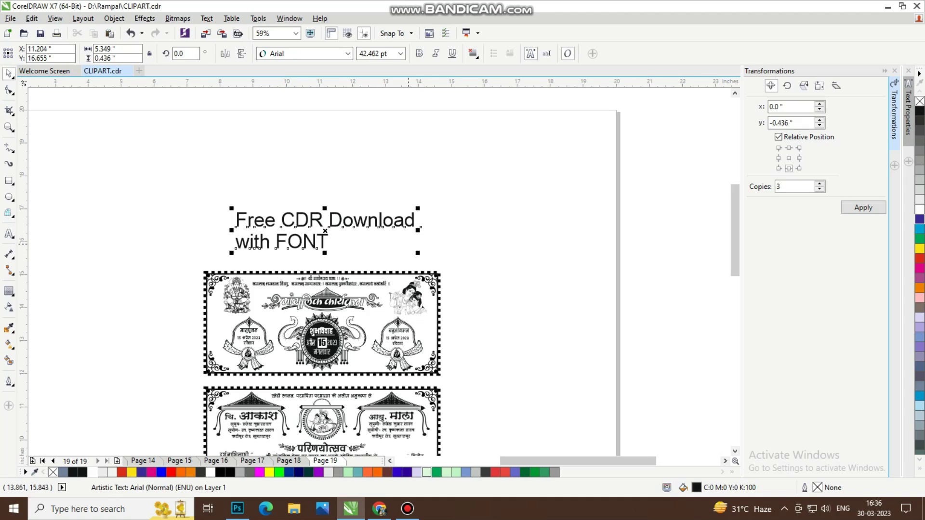
Enlarge the two-line download note to about 60.8 pt and position it above the upper card.
drag(418, 253, 493, 268)
drag(384, 231, 326, 199)
click(425, 248)
click(326, 202)
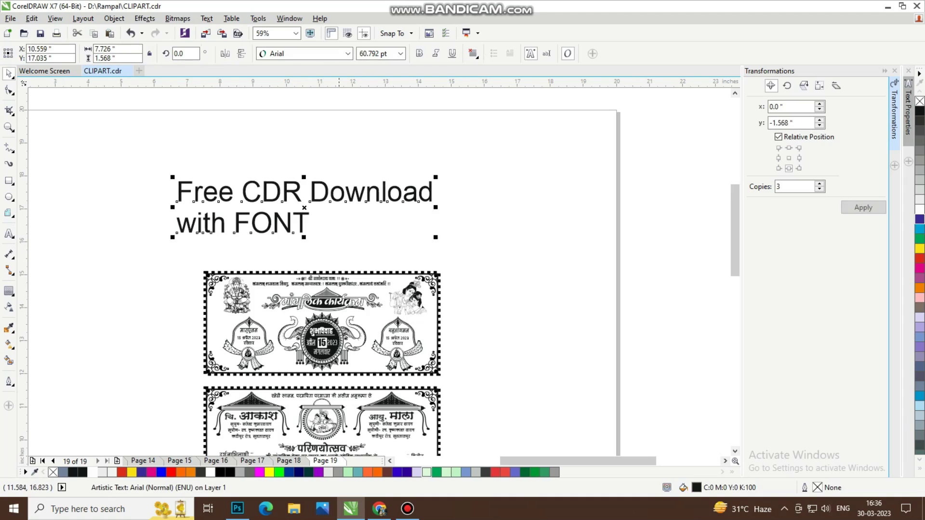
Delete the two-line "Free CDR Download with FONT" note above the upper card.
key(Delete)
Write the note "Password Video End" in Arial 24 pt below the lower card.
scroll(318, 271, down, 3)
key(F2)
drag(143, 265, 380, 358)
key(F8)
click(257, 323)
text(P)
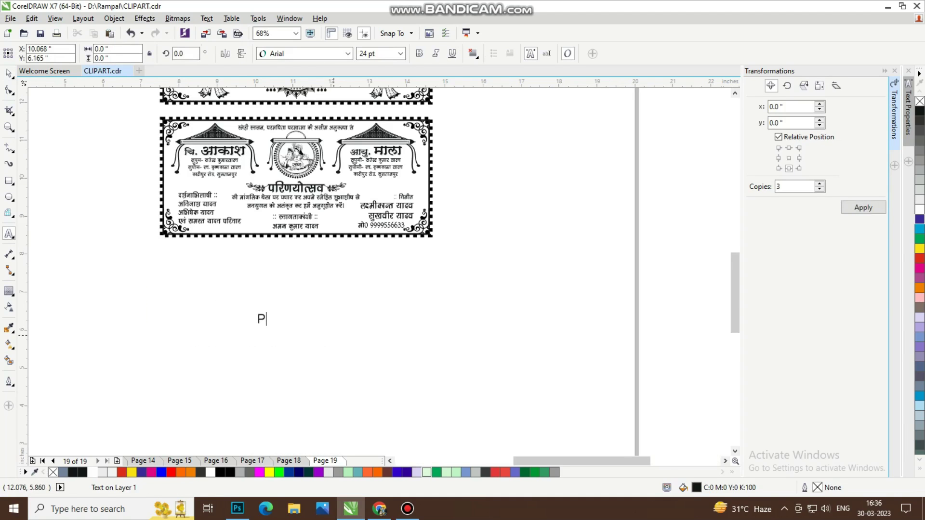
text(asswor)
text(d Vid)
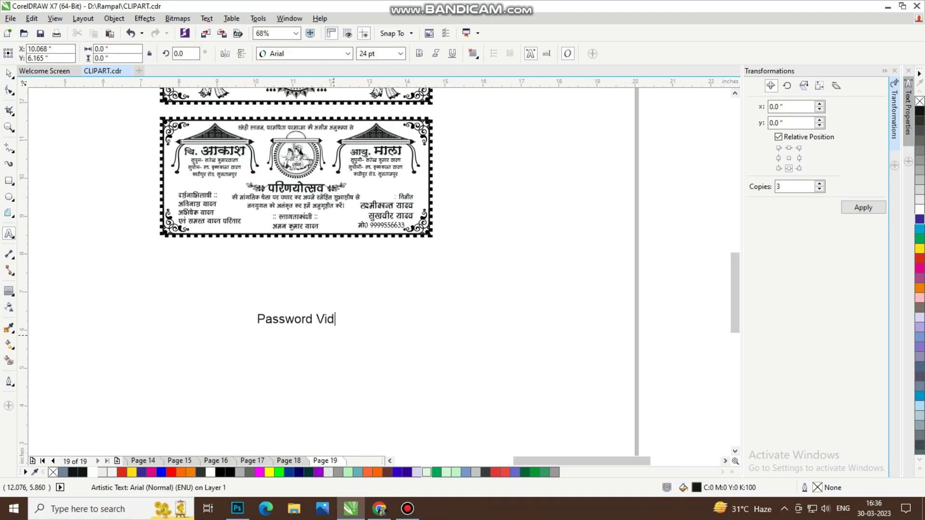
text(eo End)
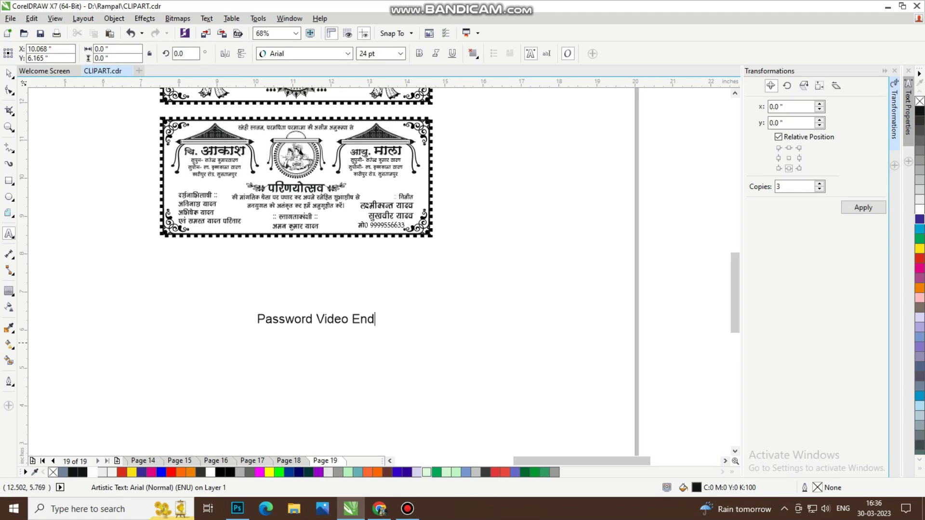
Enlarge the "Password Video End" note to about 63.6 pt and delete it.
key(ctrl+space)
drag(378, 328, 568, 343)
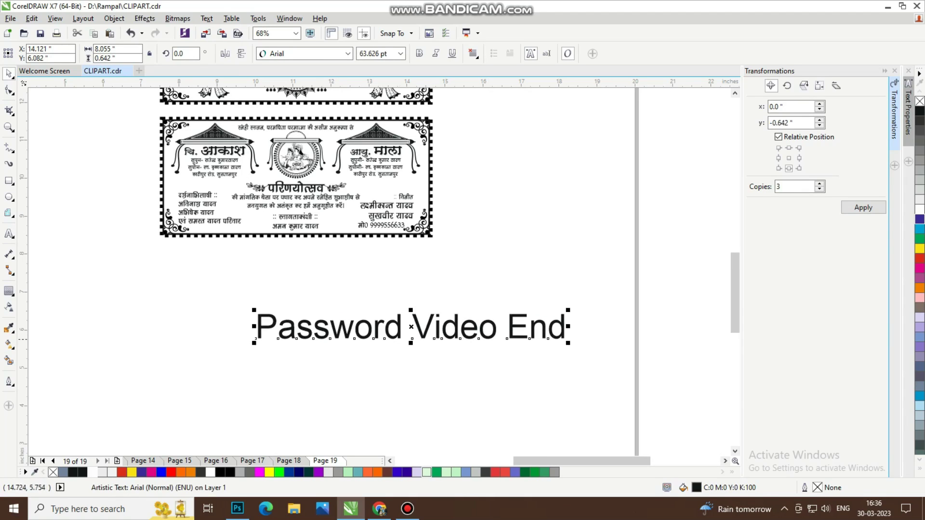
key(Delete)
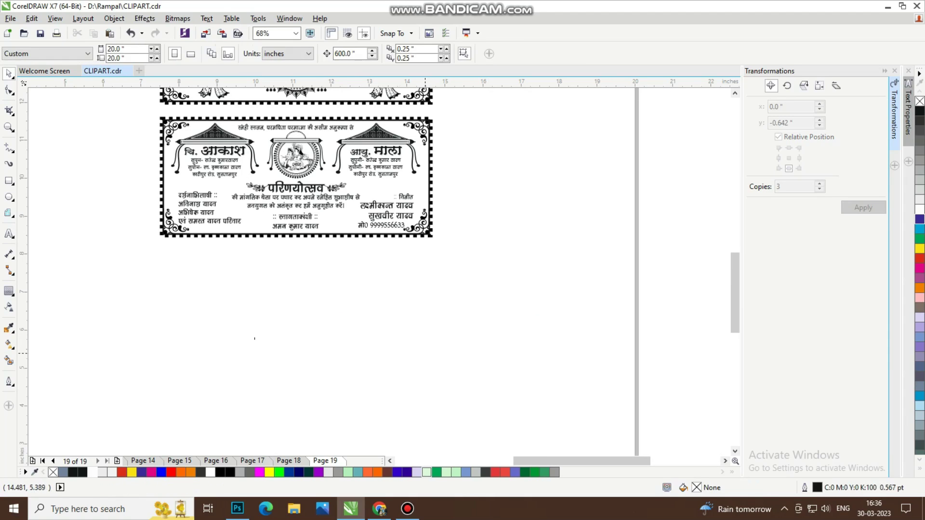
Examine the शुभविवाह date medallion between the elephants up close and in a full-screen preview.
key(F3)
key(F2)
drag(169, 204, 344, 290)
key(F2)
drag(218, 203, 369, 298)
key(F2)
drag(124, 133, 661, 399)
key(F10)
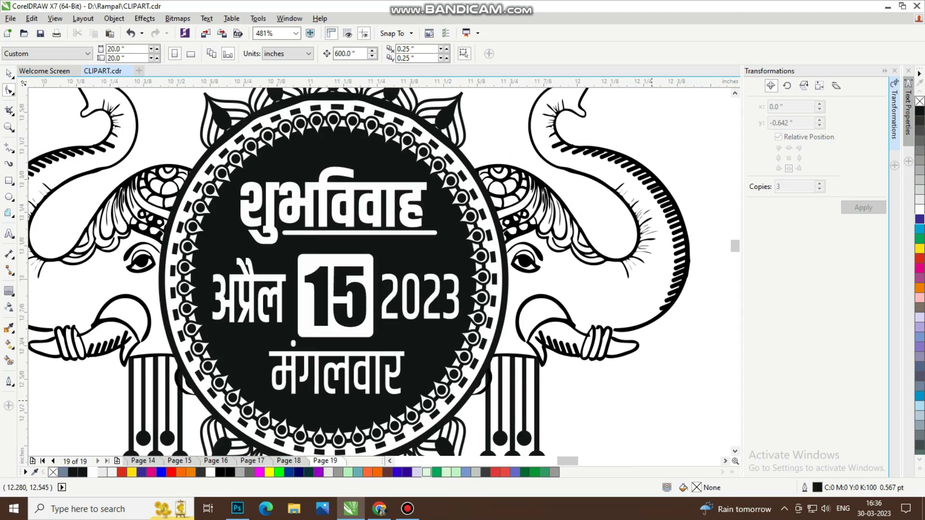
key(F9)
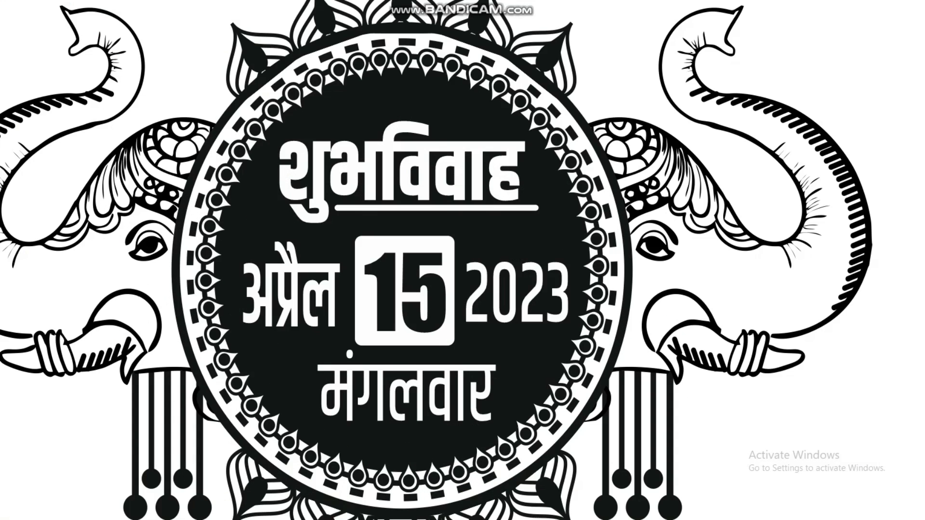
key(F9)
Examine the whole upper card and its dashed frame in a full-screen preview.
key(F3)
key(F3)
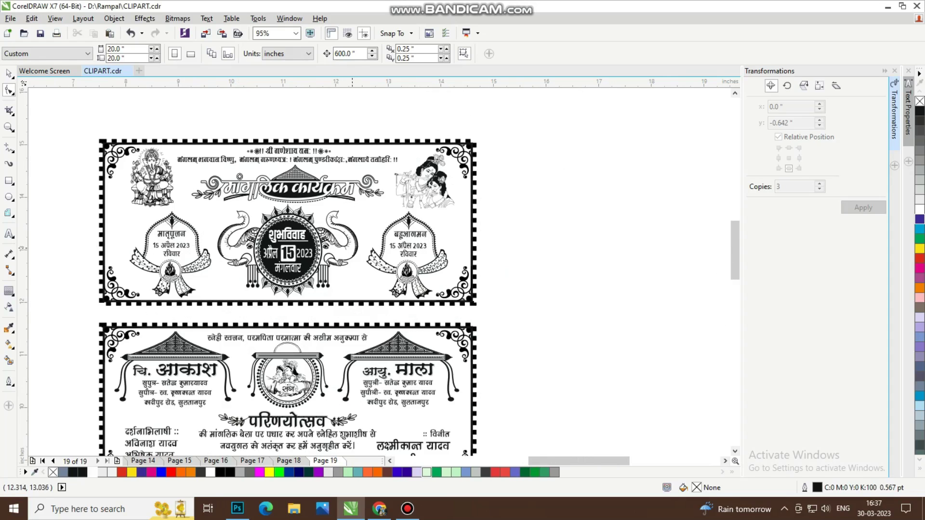
scroll(527, 305, up, 2)
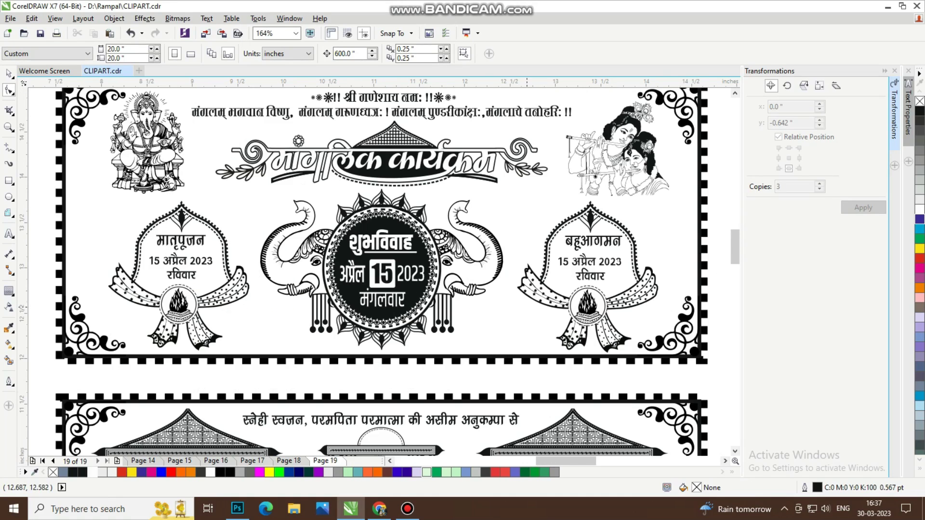
key(F3)
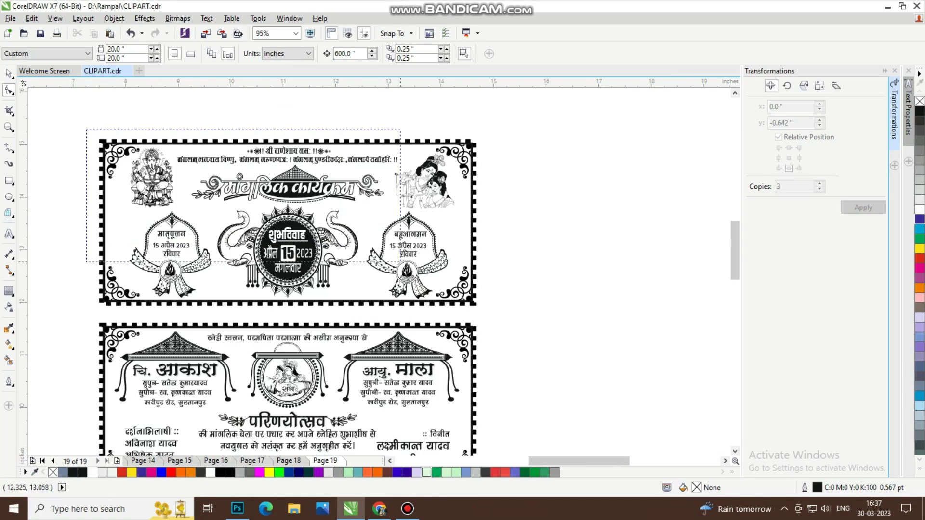
drag(86, 129, 490, 309)
key(F9)
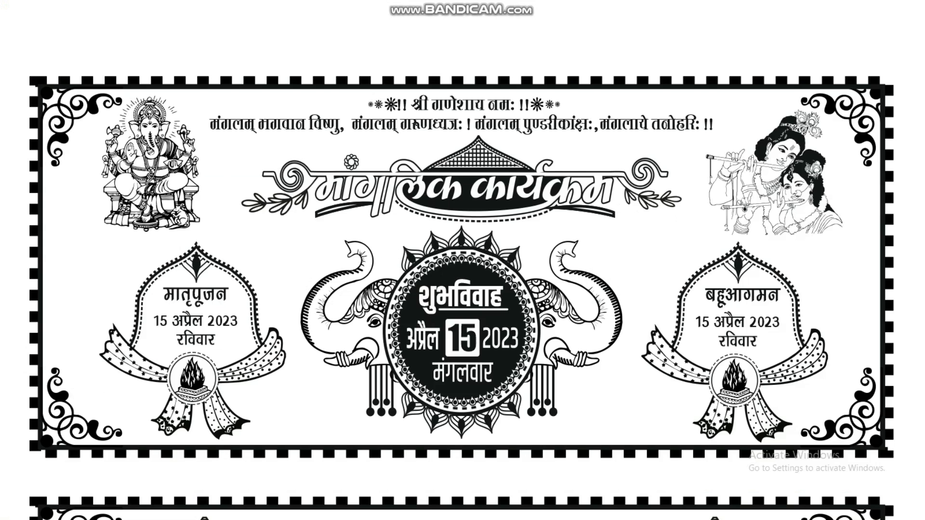
key(Escape)
key(F3)
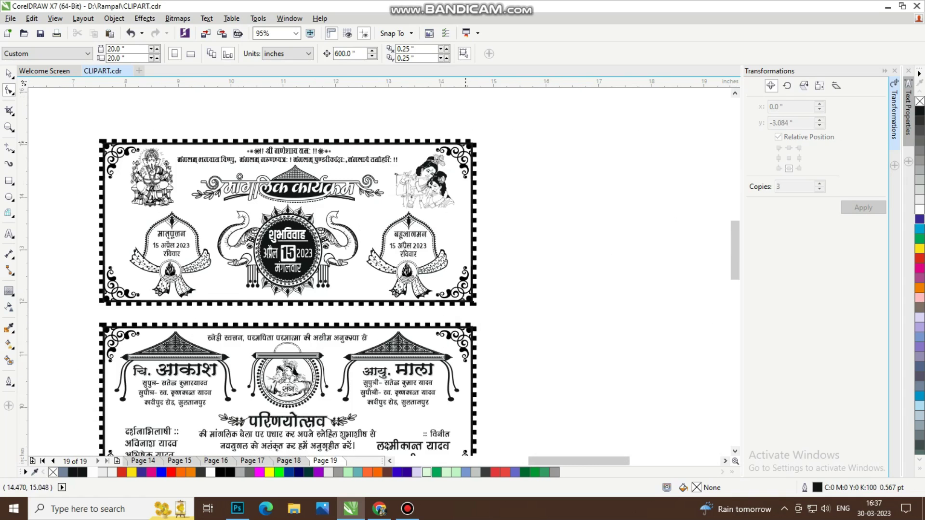
Set the outline width of the upper card's dashed frame to 4 pt.
key(space)
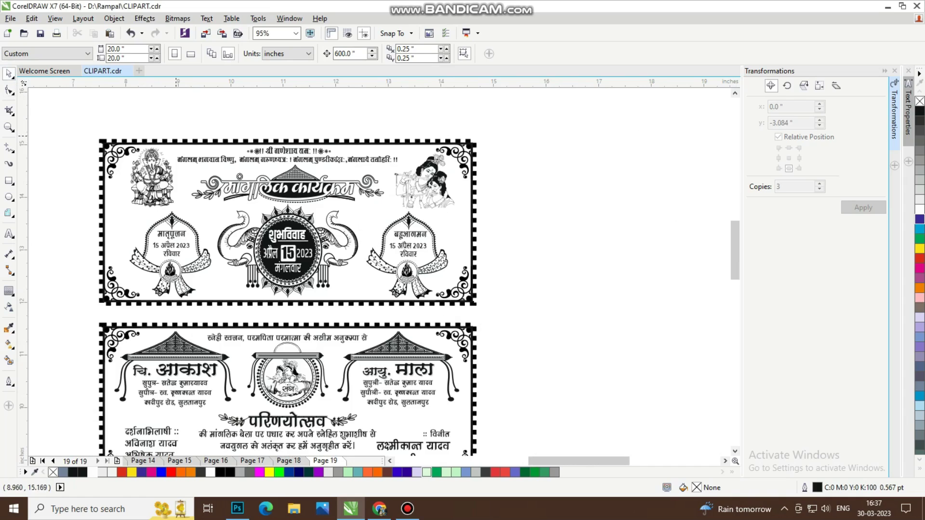
click(195, 143)
click(225, 142)
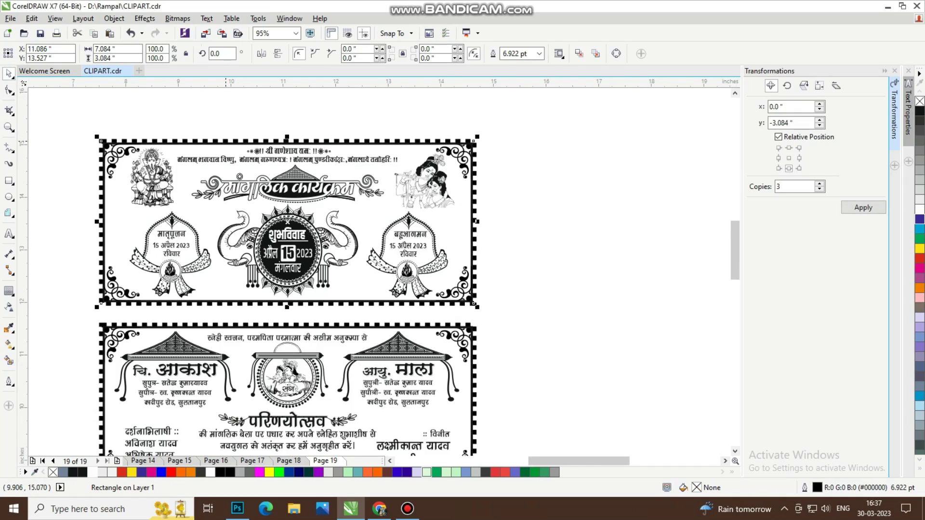
click(224, 130)
click(224, 140)
key(F12)
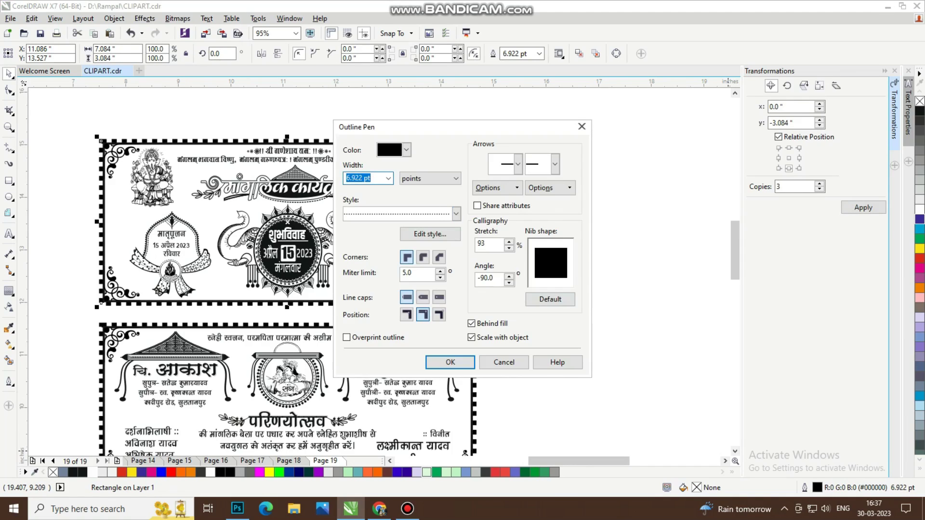
text(4)
key(Return)
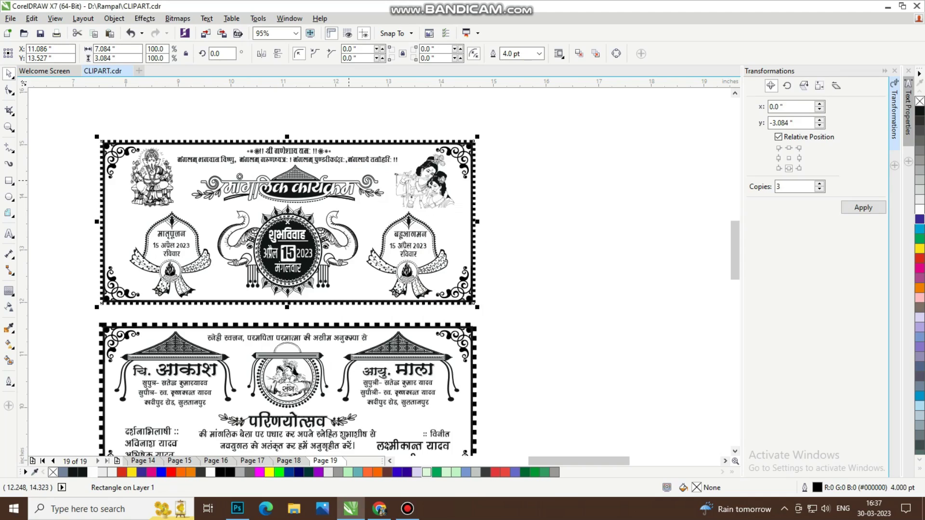
key(Escape)
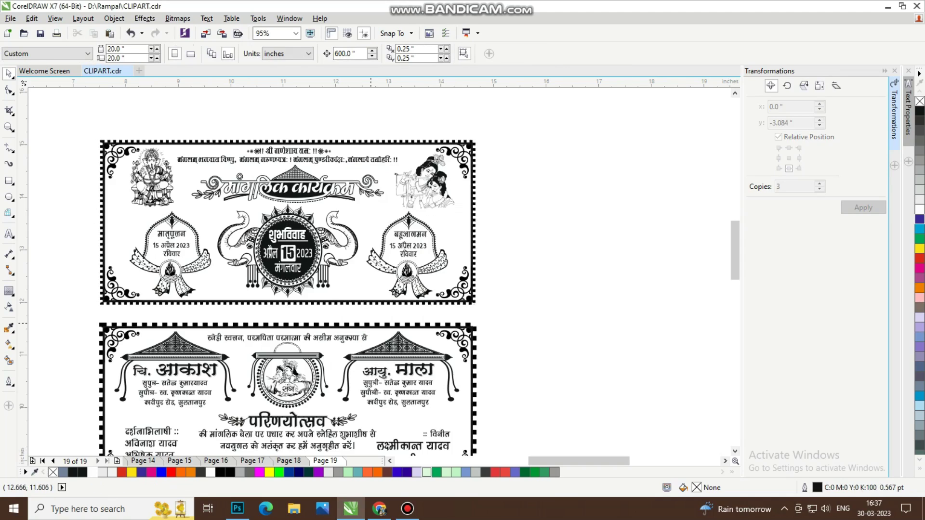
Set the outline width of the lower card's dashed frame to 4 pt with the default nib shape.
click(378, 325)
key(ctrl+u)
key(Escape)
click(384, 326)
key(F12)
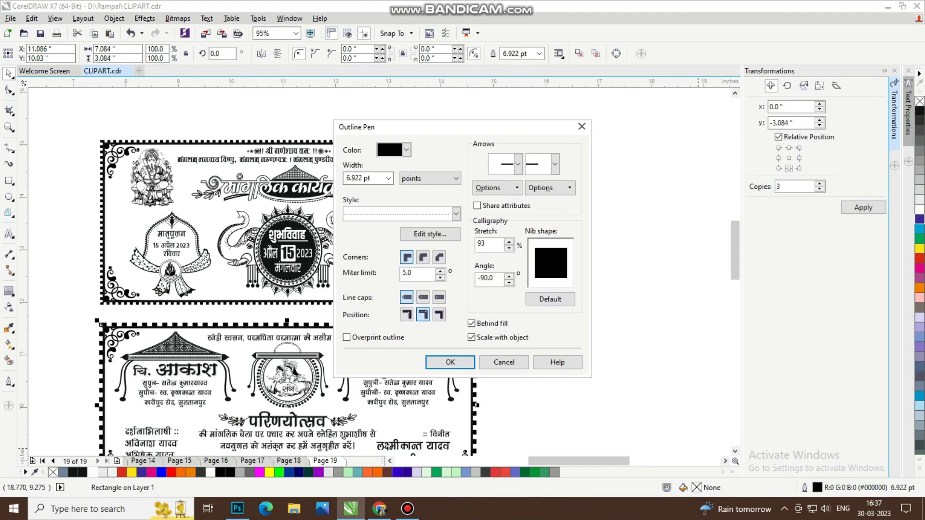
double_click(359, 178)
text(4)
click(549, 299)
key(Return)
key(Escape)
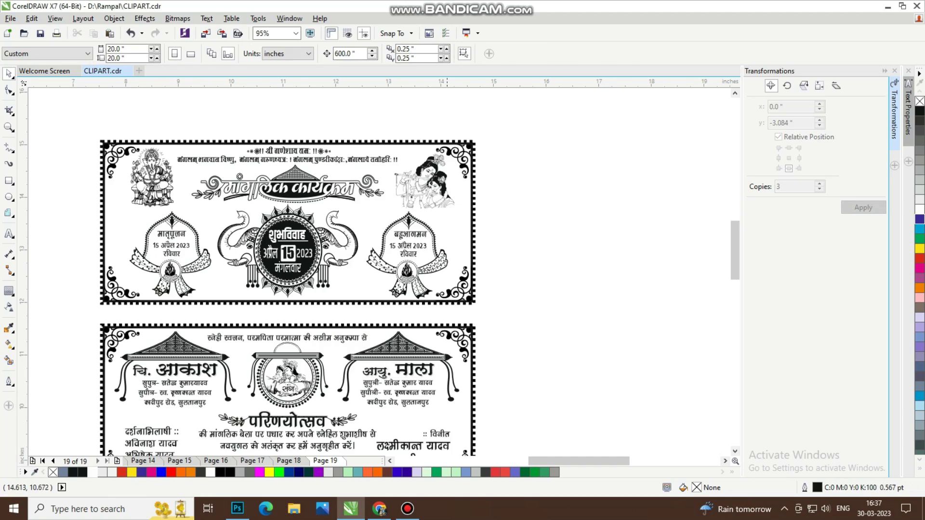
Examine the lower card's layout, its bride details block and the central couple emblem up close.
key(F3)
key(F2)
drag(163, 206, 329, 338)
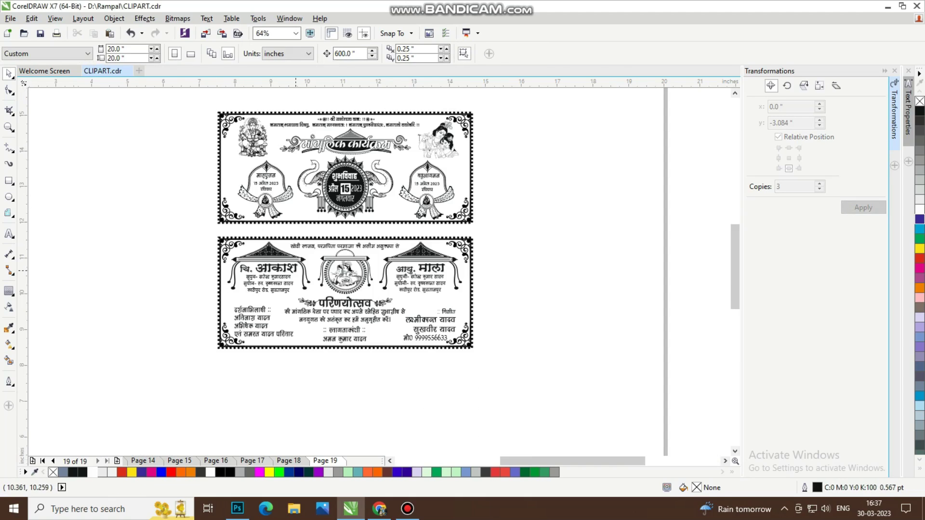
drag(182, 226, 546, 375)
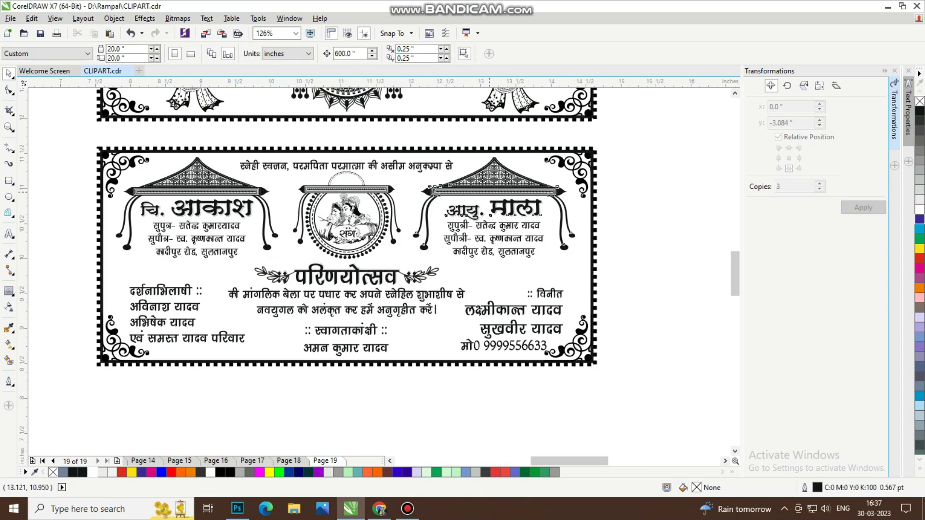
click(429, 187)
key(shift+F2)
key(F3)
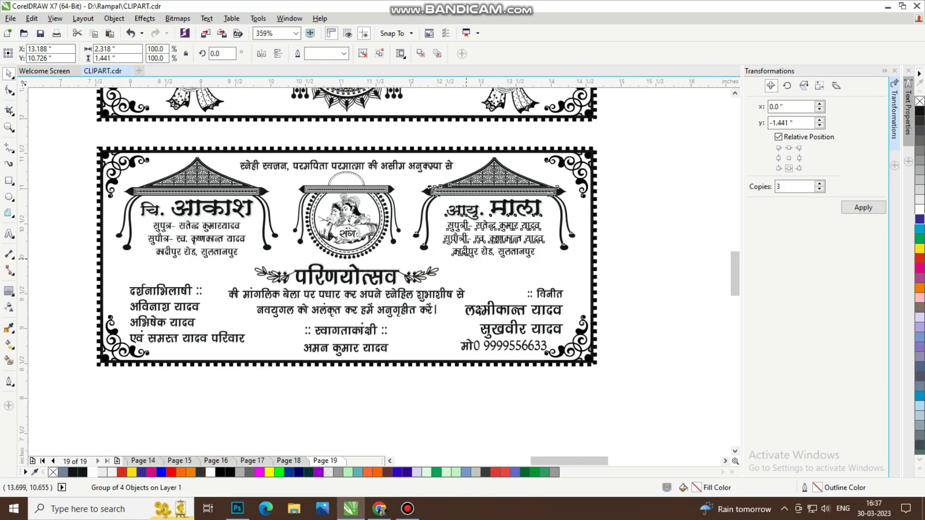
scroll(264, 255, up, 2)
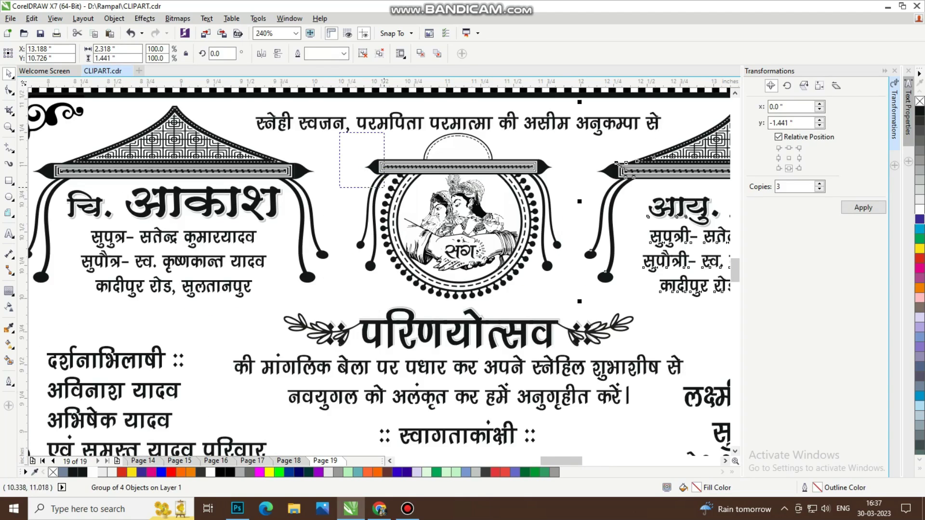
scroll(530, 183, up, 2)
scroll(530, 183, down, 2)
key(F4)
key(Escape)
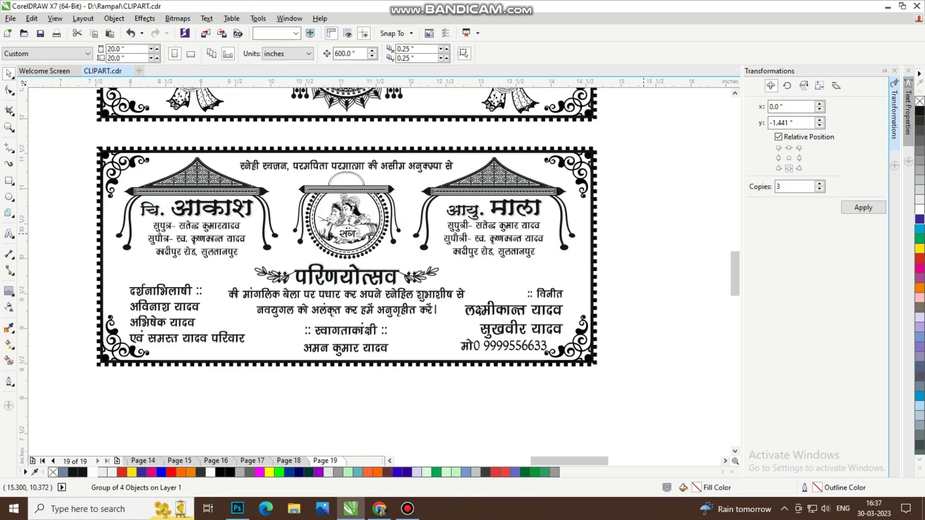
Examine the groom's name lettering and the canopy above it on the lower card at high magnification.
scroll(503, 327, up, 3)
key(F3)
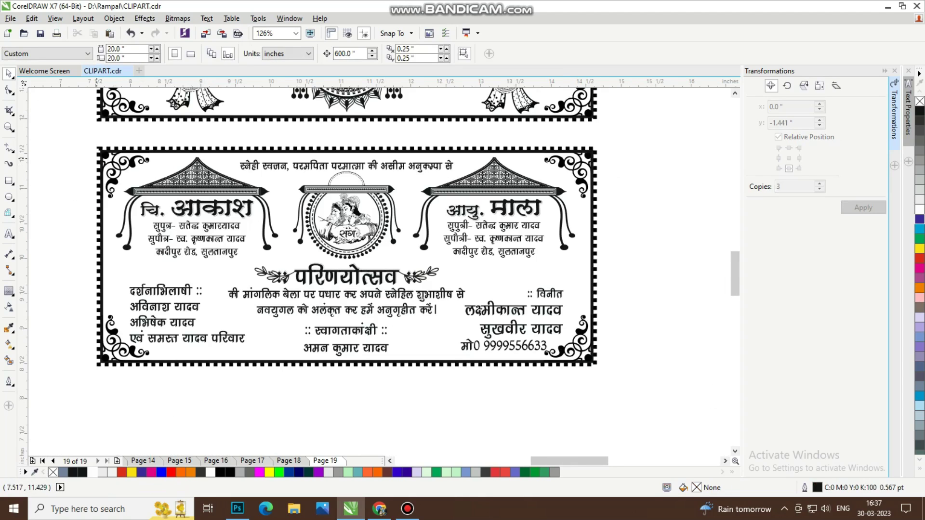
scroll(219, 203, up, 3)
scroll(220, 203, up, 2)
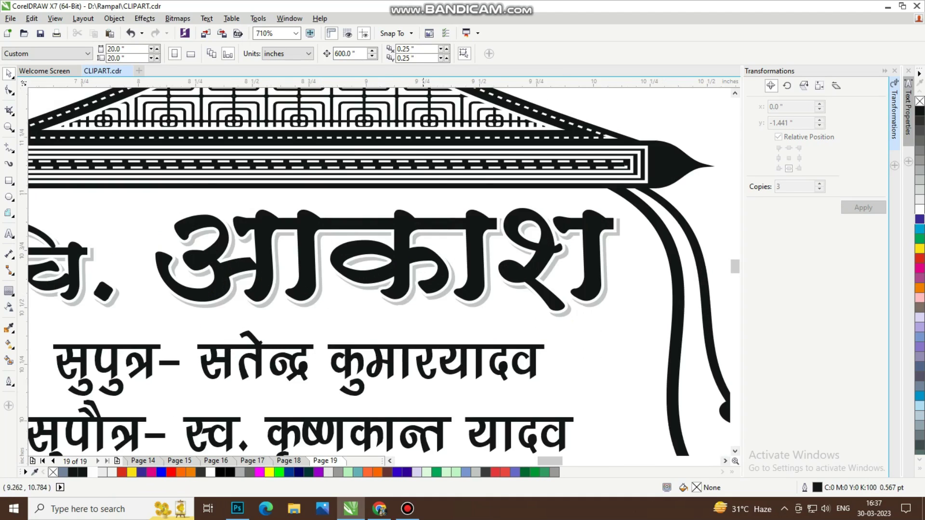
key(F3)
key(F4)
click(408, 508)
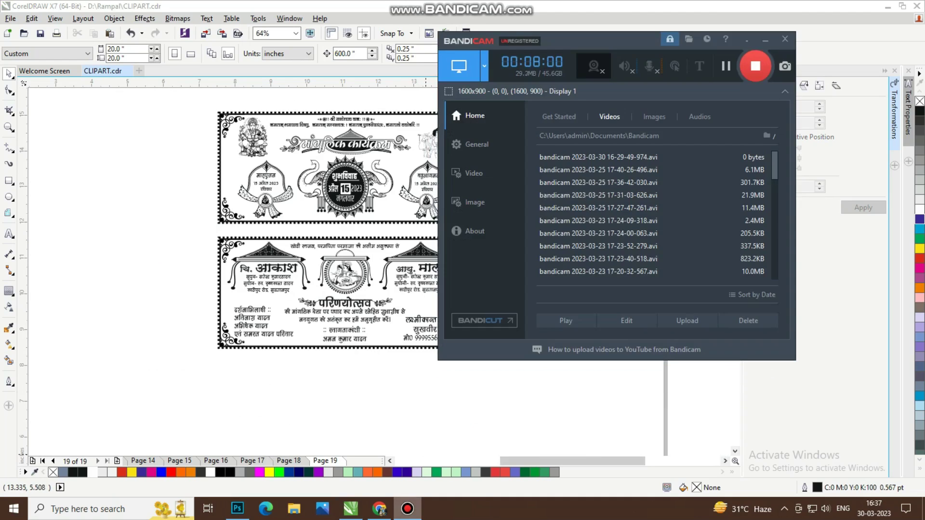
key(alt+Tab)
drag(195, 215, 491, 357)
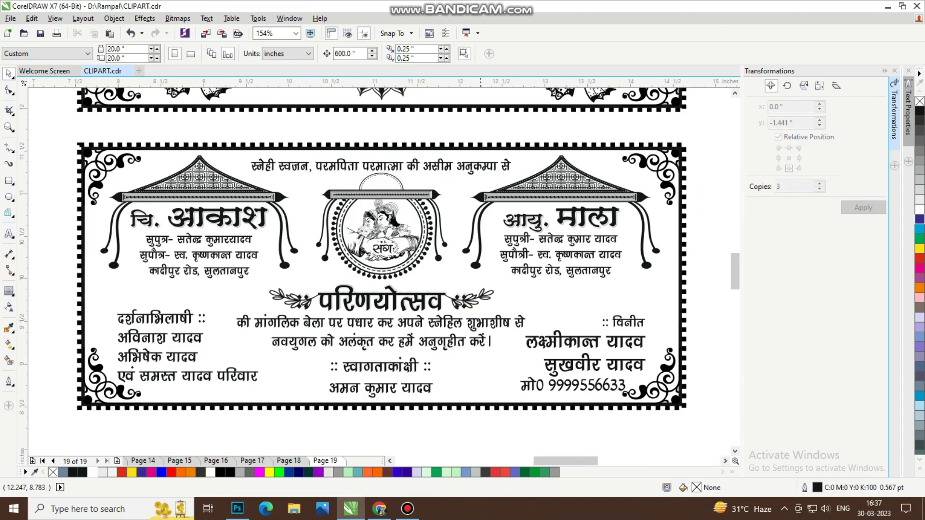
key(F3)
key(F3)
Write the note "Thank For Watching" in Arial 24 pt below the lower card.
drag(166, 200, 325, 333)
key(F8)
click(295, 388)
text(T)
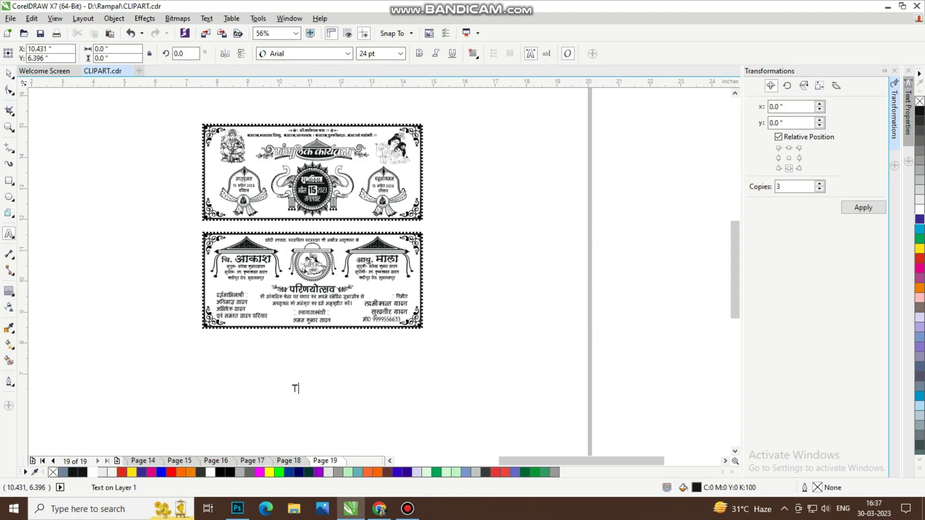
text(hank For)
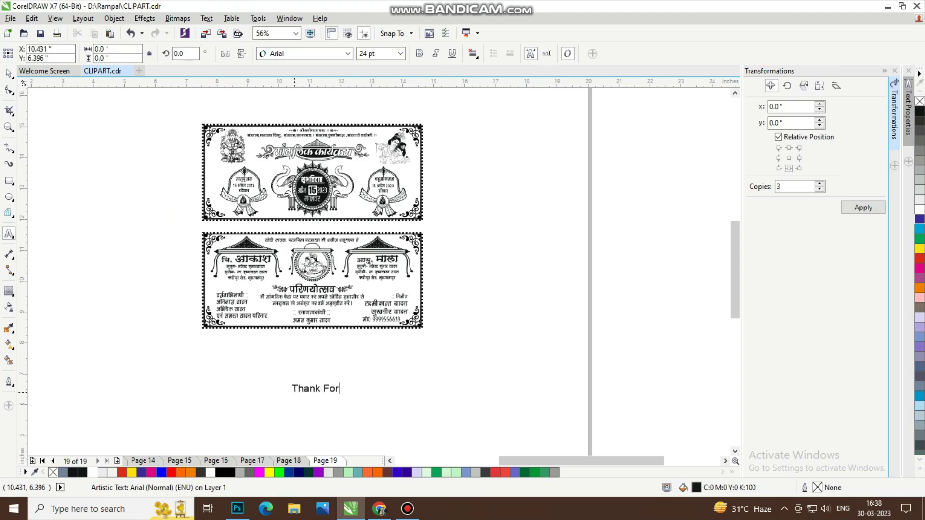
text( W)
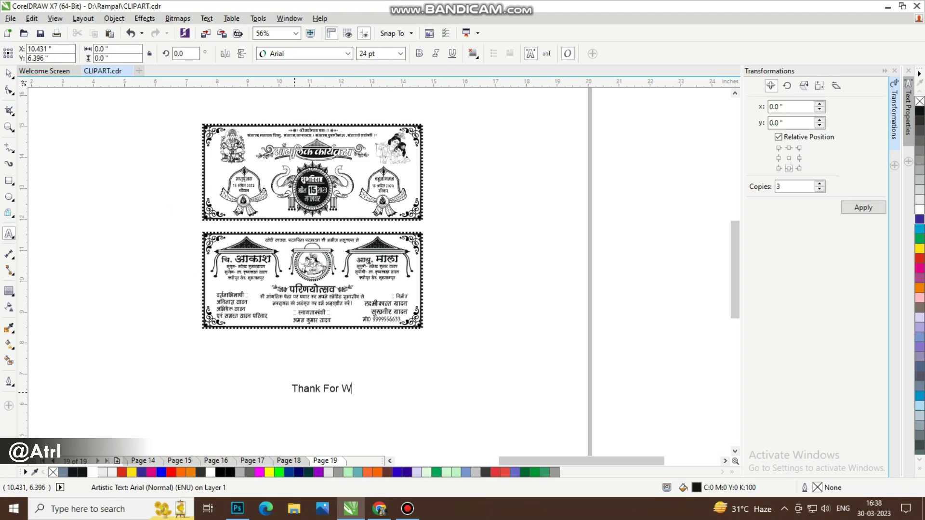
text(atching)
key(ctrl+space)
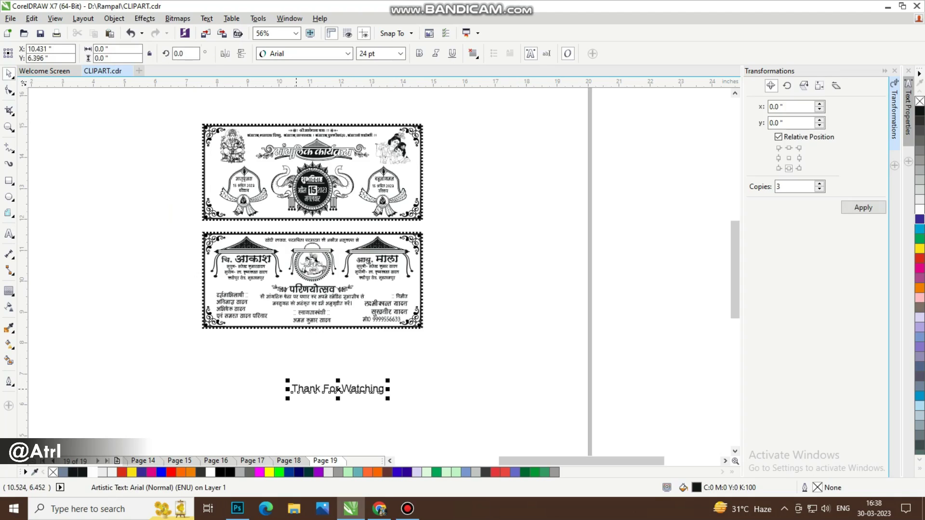
Enlarge the "Thank For Watching" note to about 66.2 pt and move it directly beneath the lower card.
drag(287, 378, 126, 364)
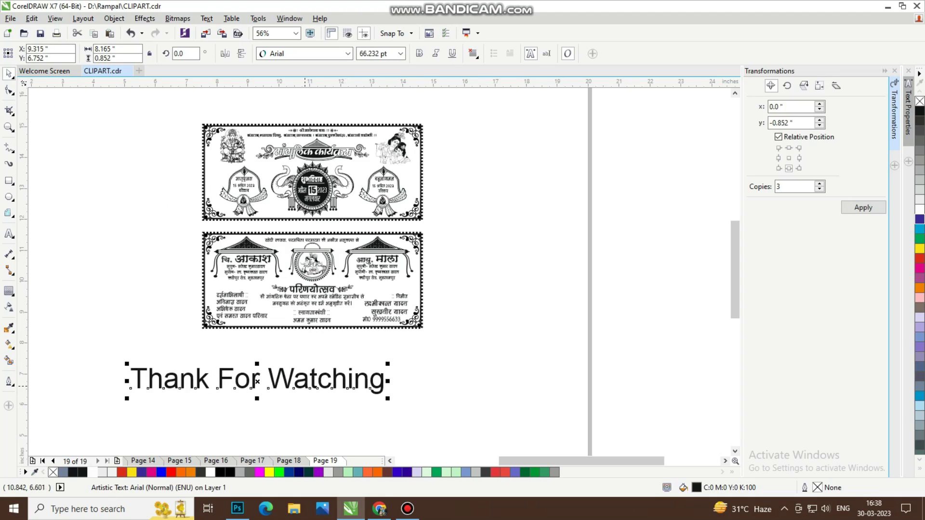
drag(327, 379, 385, 354)
key(Escape)
scroll(373, 324, down, 2)
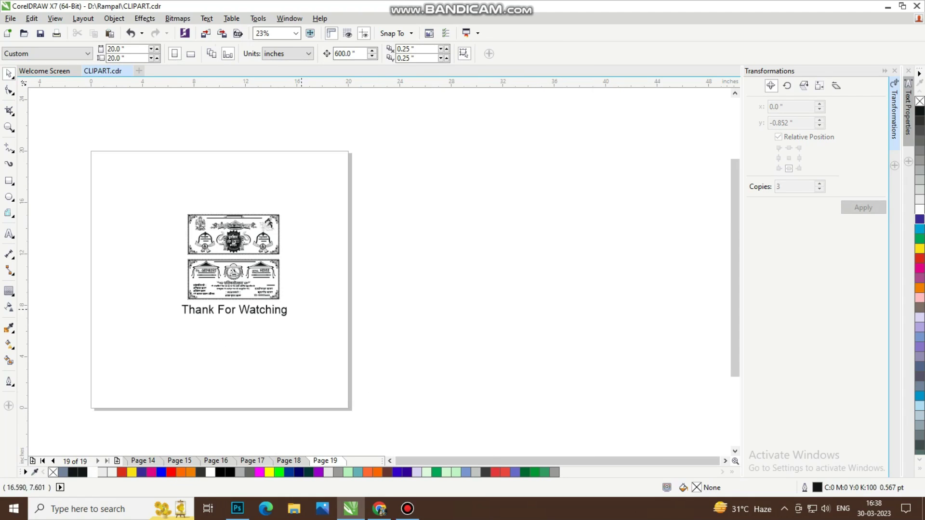
Delete the "Thank For Watching" note below the lower card.
click(270, 308)
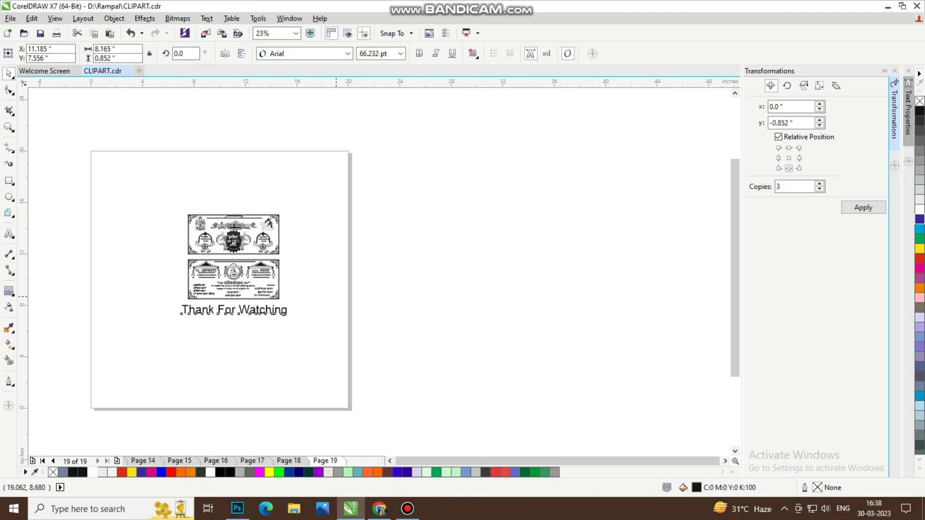
key(Delete)
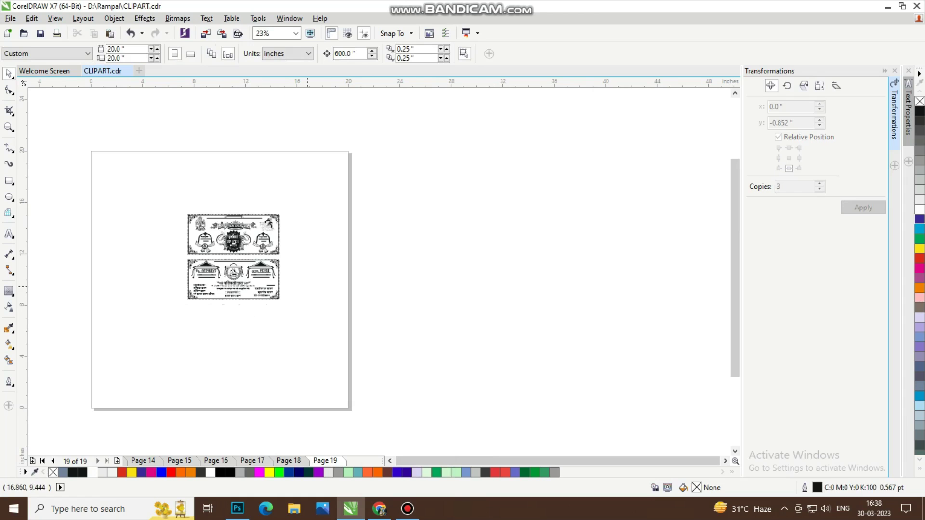
Examine both finished cards together in a full-screen preview.
drag(182, 208, 284, 301)
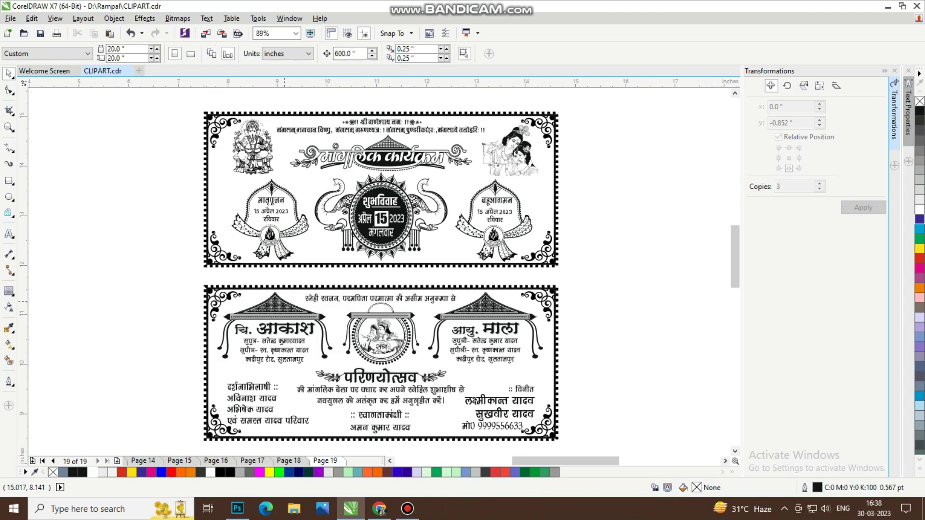
key(F9)
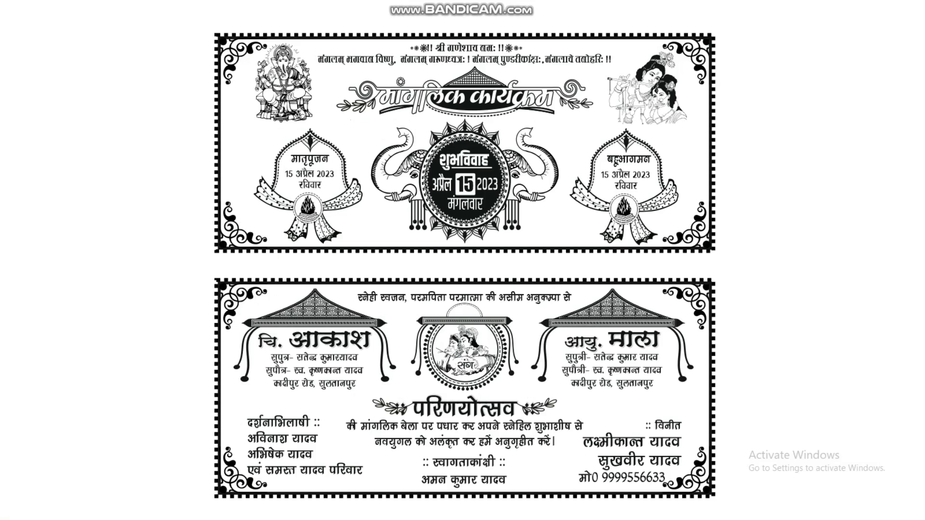
key(Escape)
click(407, 509)
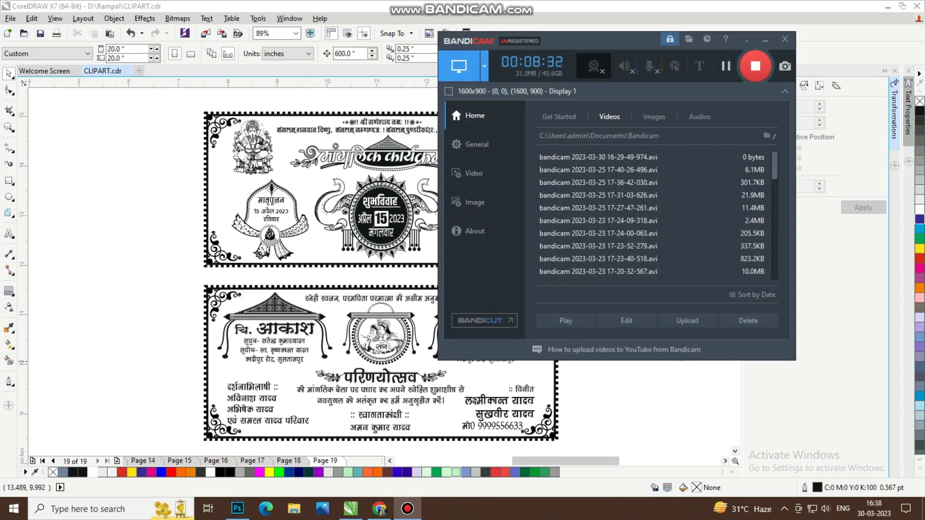